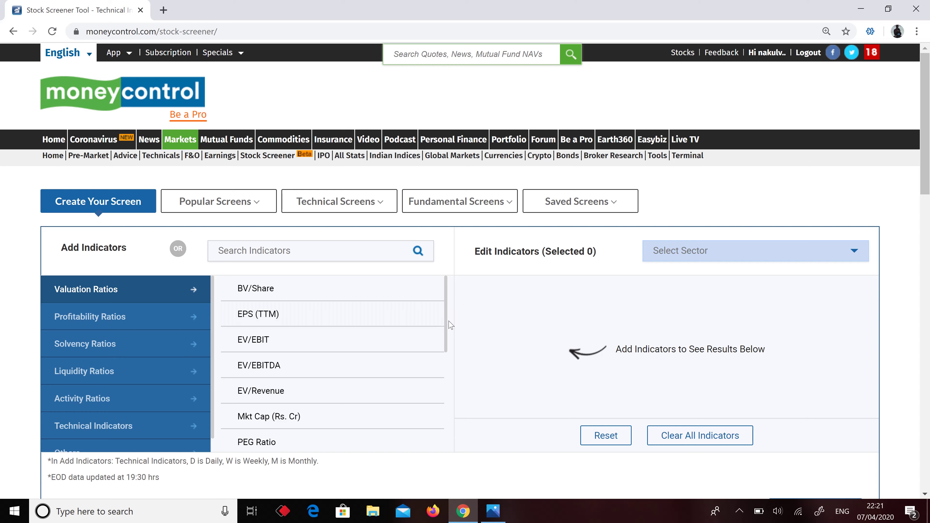
Add the Stock P/BV indicator from the valuation ratios to the screen
left_click_drag(451, 325, 455, 387)
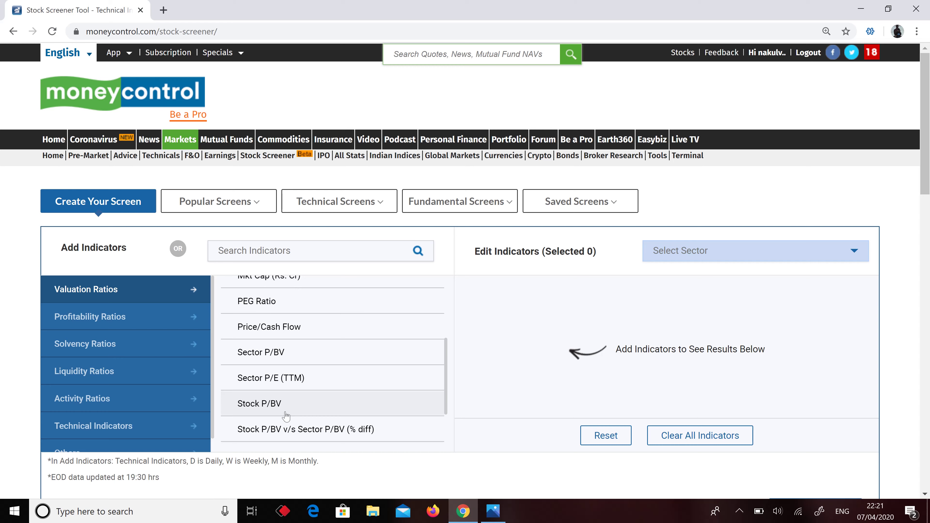
left_click(266, 405)
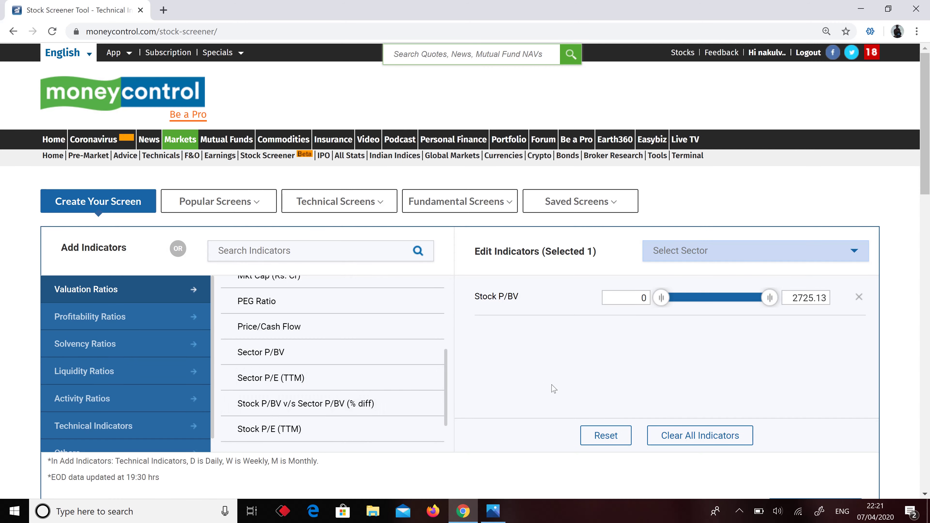
Open the sector filter and clear all of its preselected sectors
left_click(854, 252)
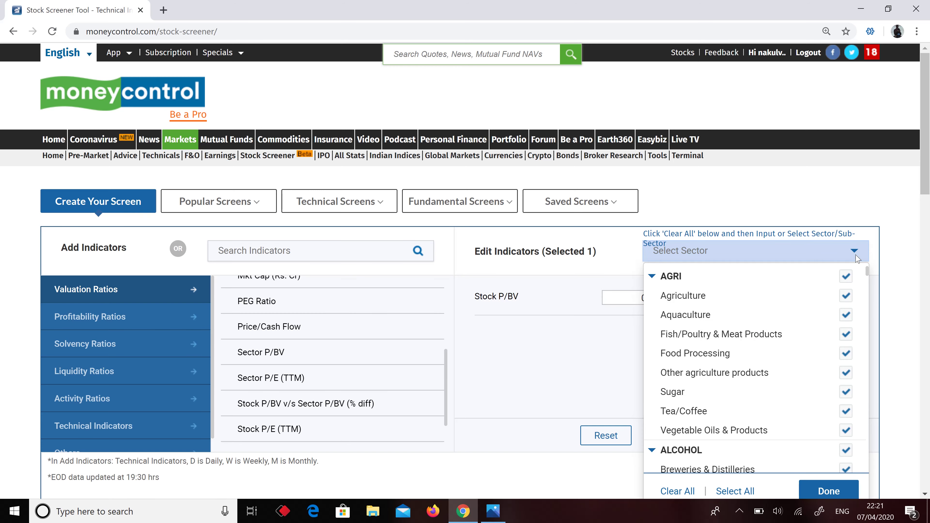
scroll(857, 258, "down", 1)
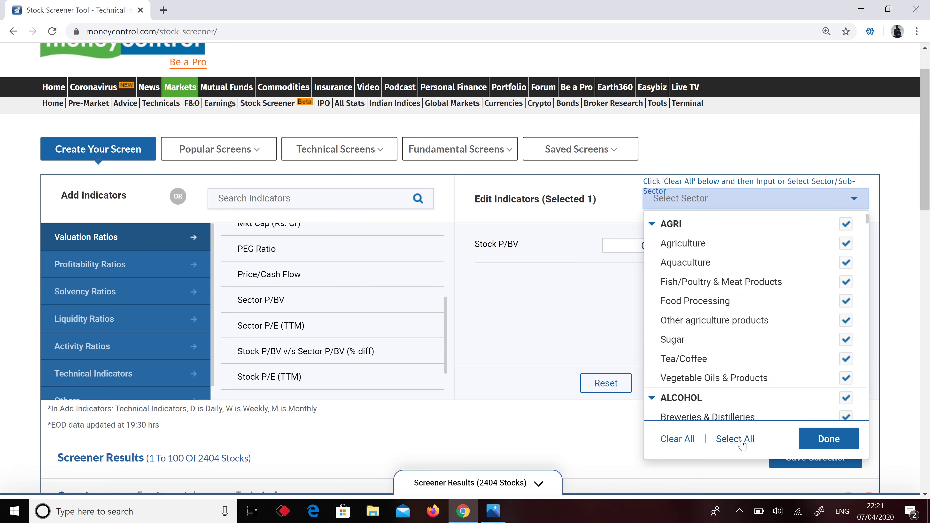
left_click(691, 442)
Choose Aluminium & Aluminium Products, Coal, Iron & Steel, and Metals & Mining within the Metals & Mining sector and apply the sector filter
scroll(690, 443, "down", 1)
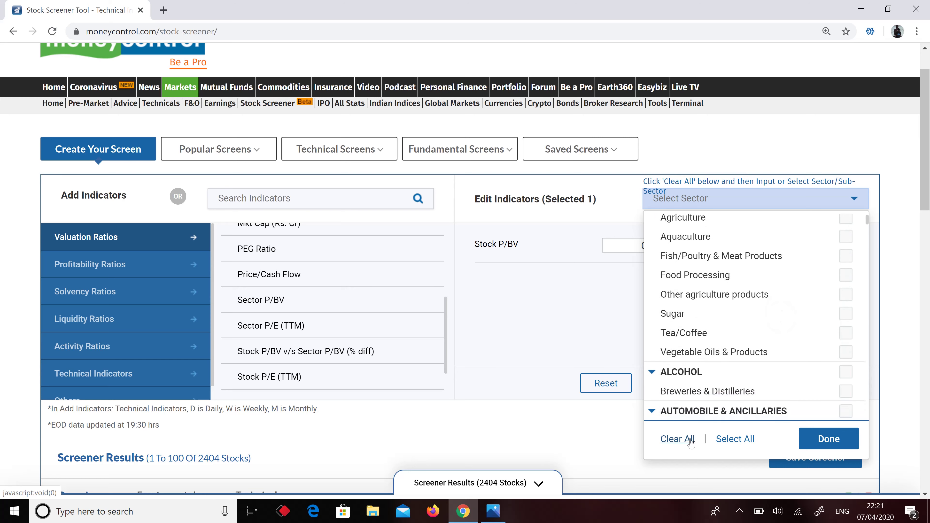
scroll(691, 442, "down", 4)
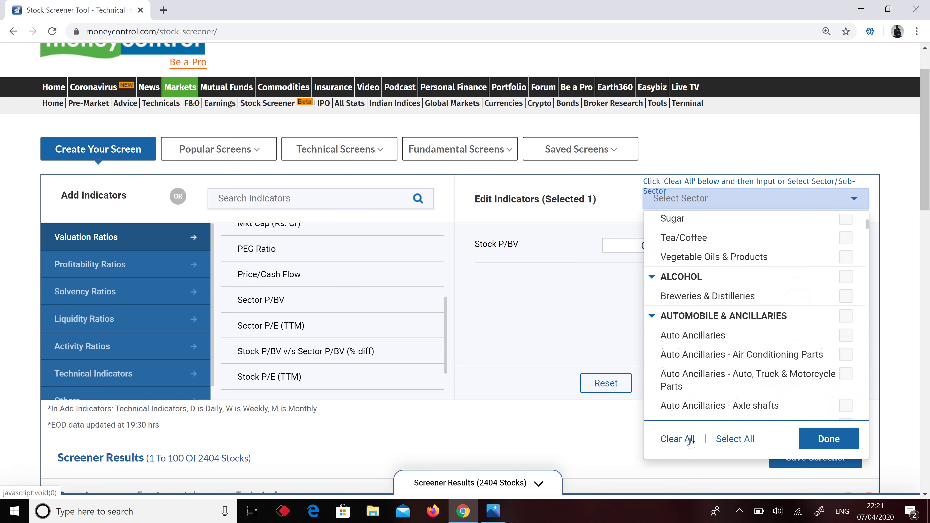
scroll(691, 442, "down", 3)
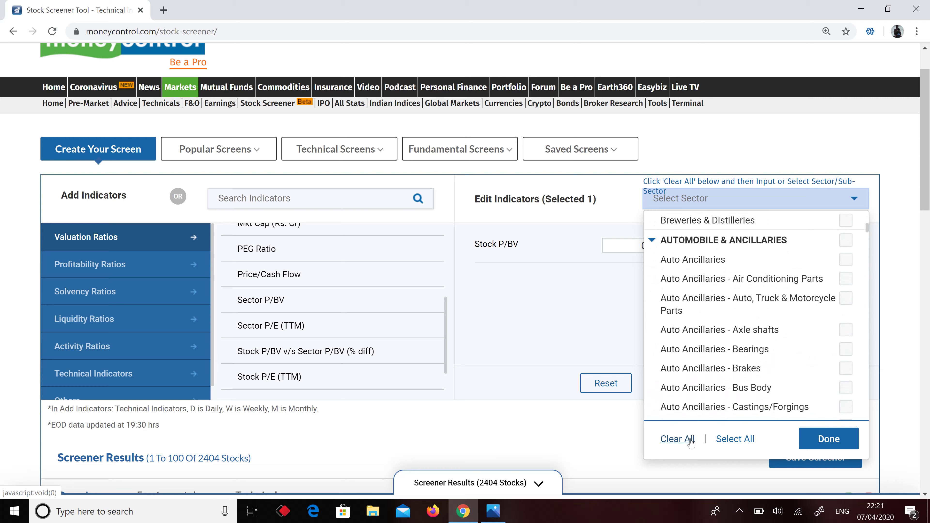
scroll(691, 443, "down", 6)
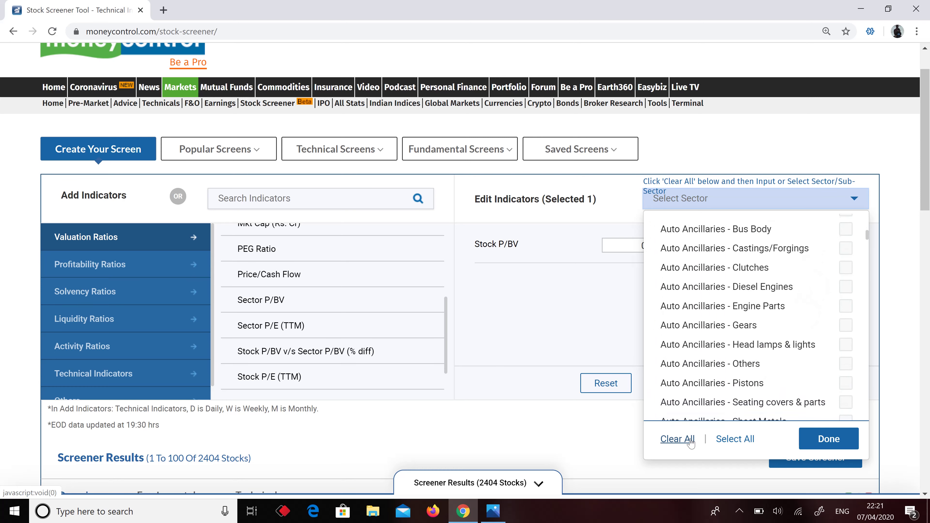
scroll(691, 443, "down", 12)
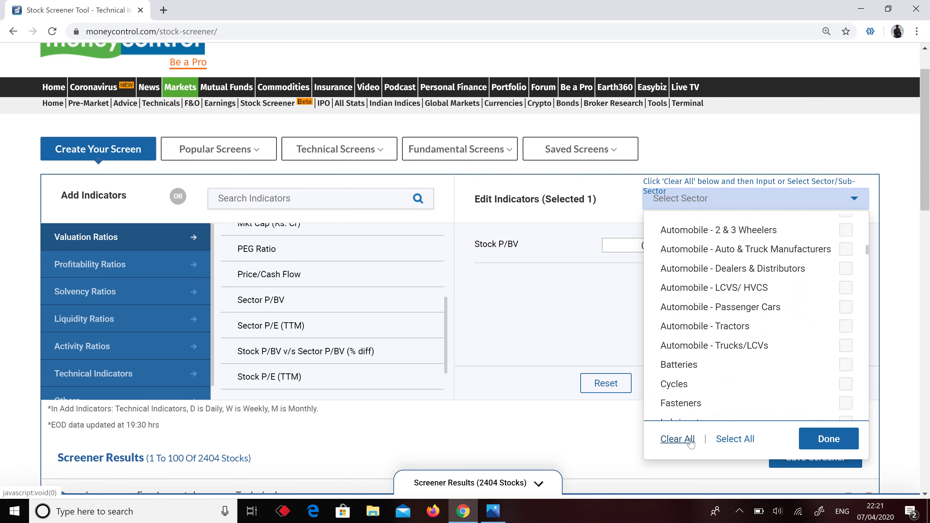
scroll(690, 442, "down", 2)
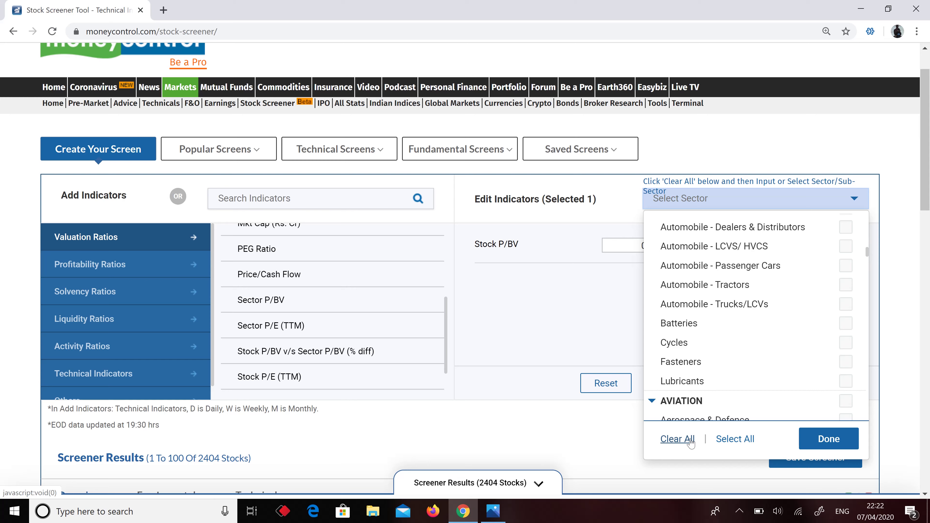
scroll(691, 442, "down", 1)
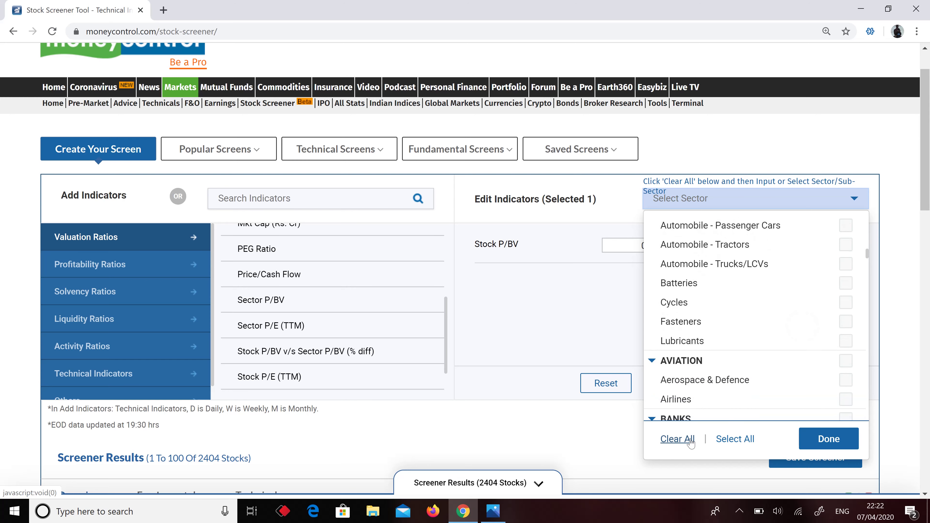
scroll(690, 442, "down", 3)
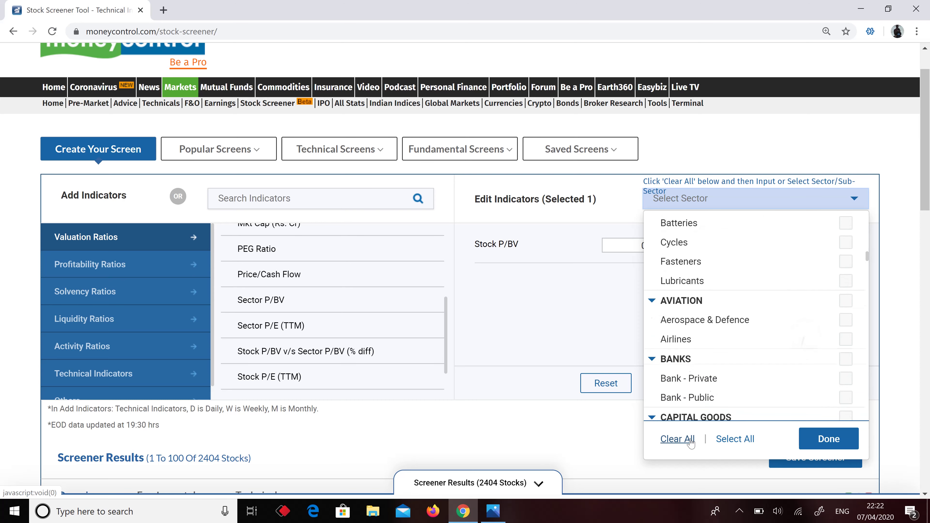
scroll(691, 443, "down", 3)
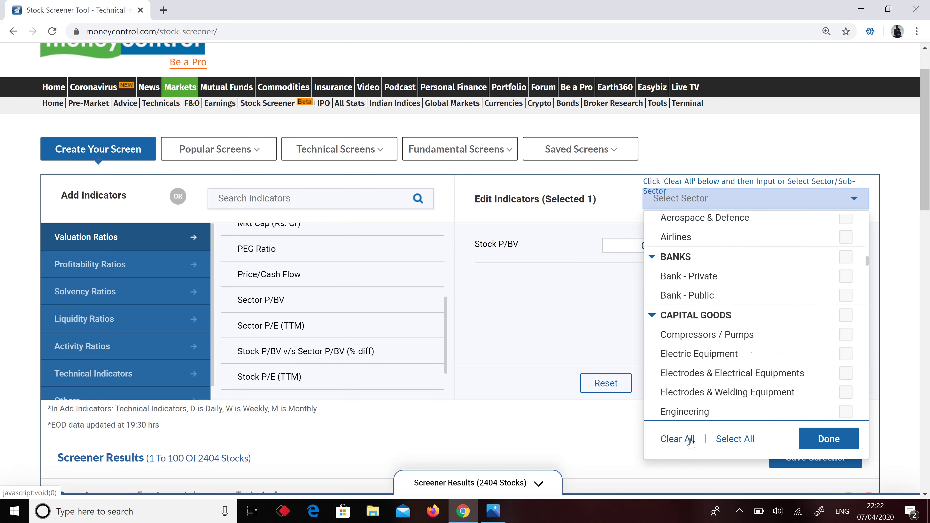
scroll(690, 442, "down", 5)
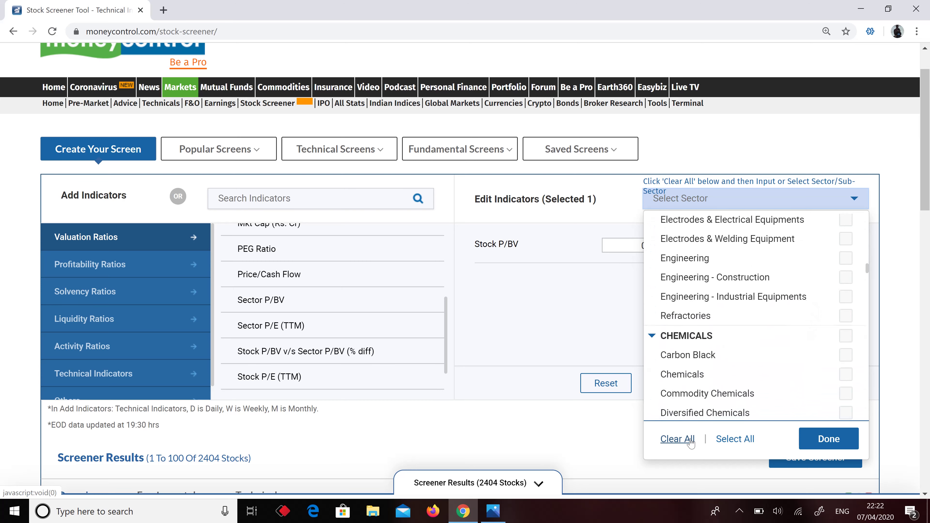
scroll(690, 442, "down", 7)
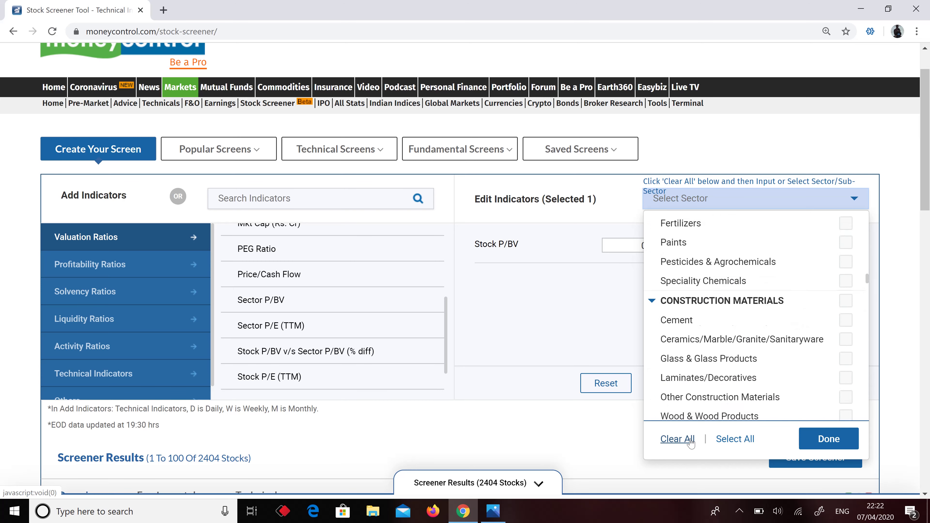
scroll(691, 442, "down", 7)
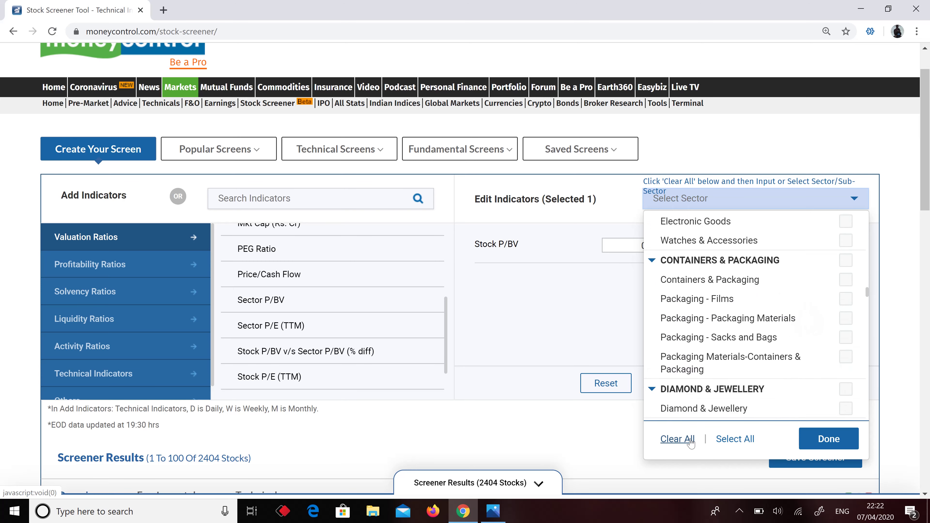
scroll(690, 442, "down", 6)
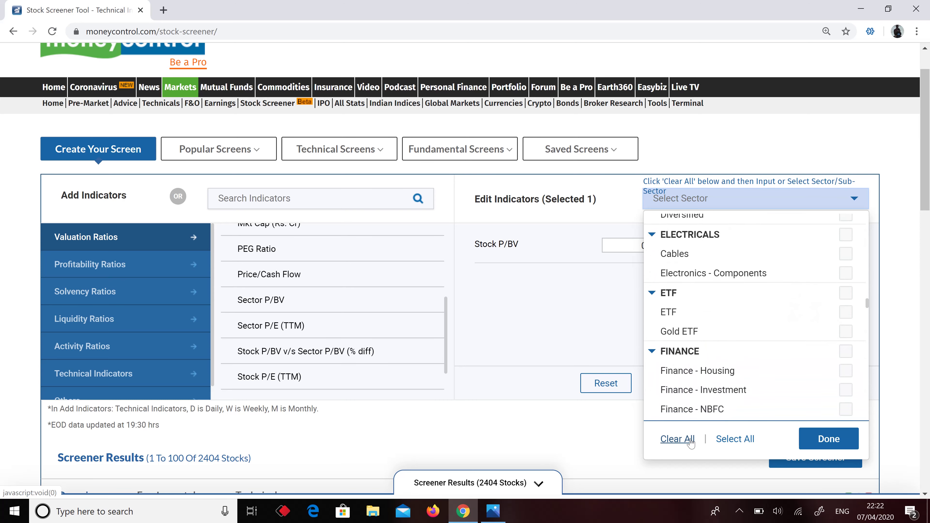
scroll(690, 442, "down", 7)
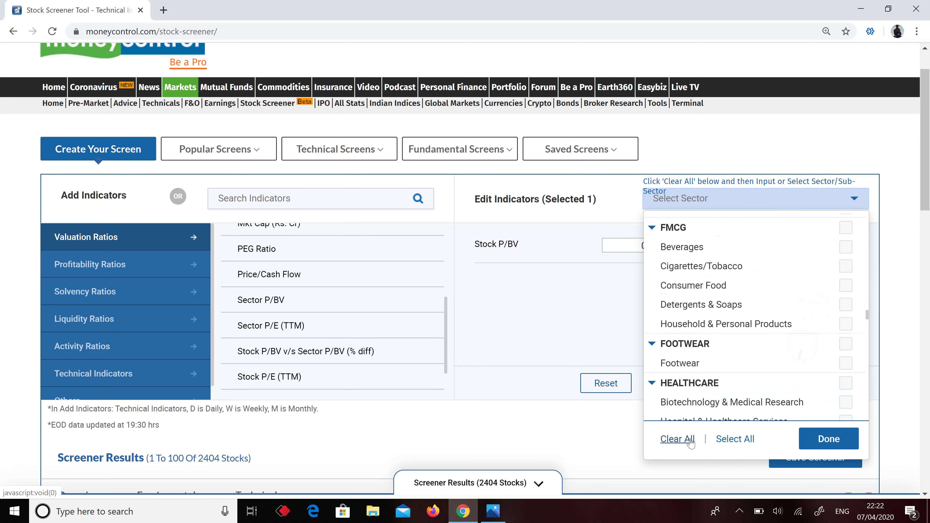
scroll(691, 443, "down", 7)
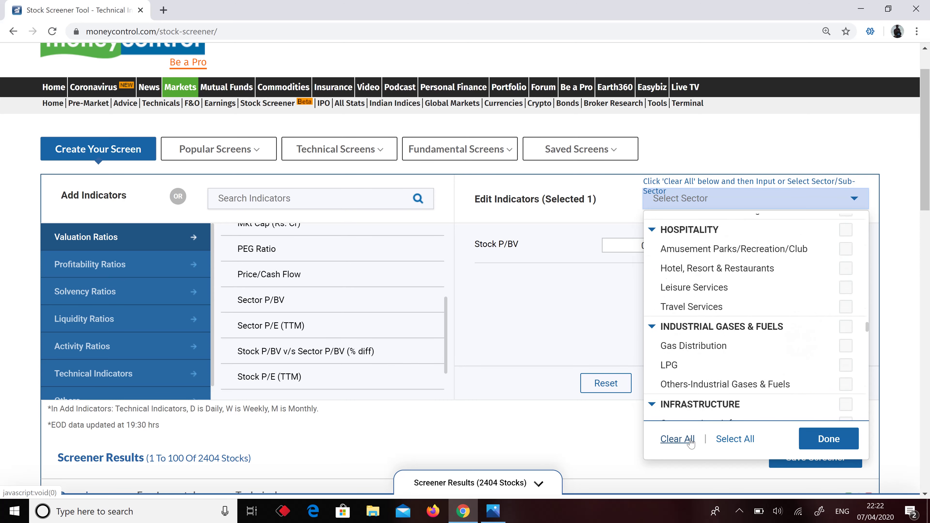
scroll(691, 442, "down", 6)
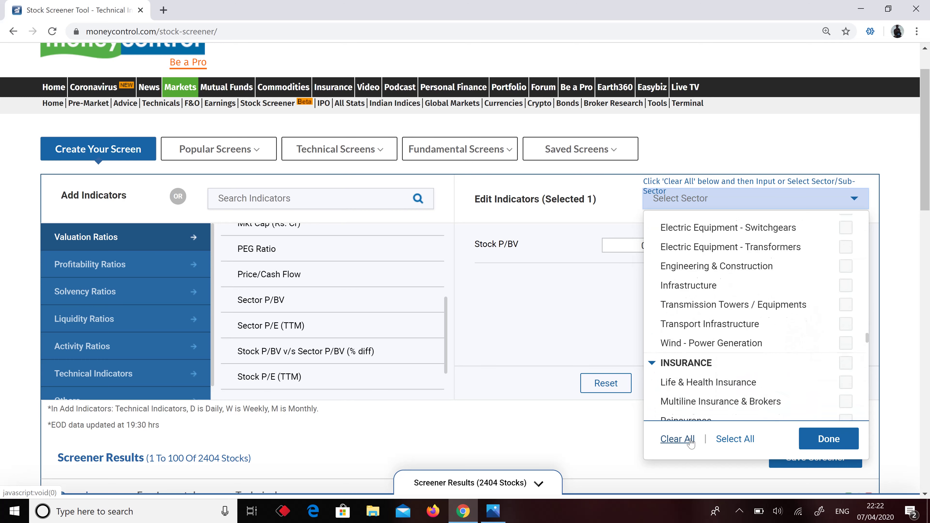
scroll(691, 442, "down", 2)
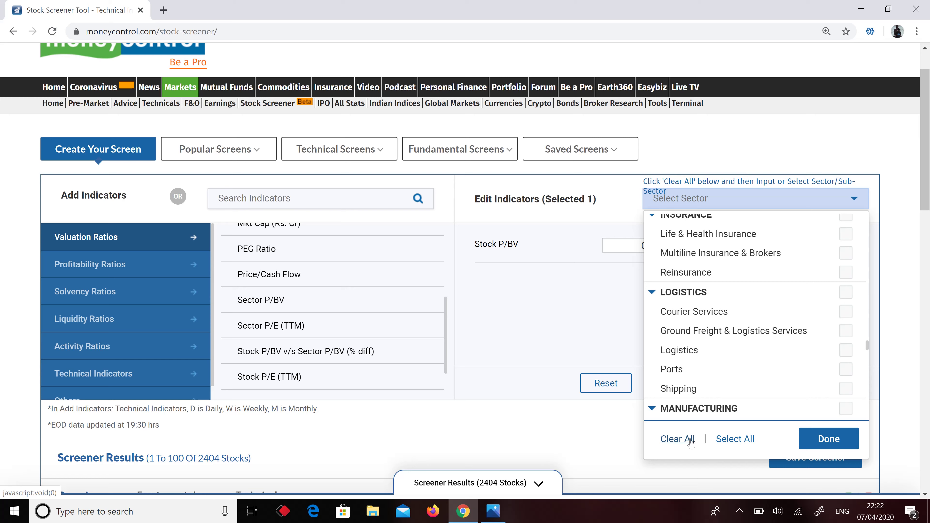
scroll(691, 442, "down", 1)
scroll(691, 443, "down", 3)
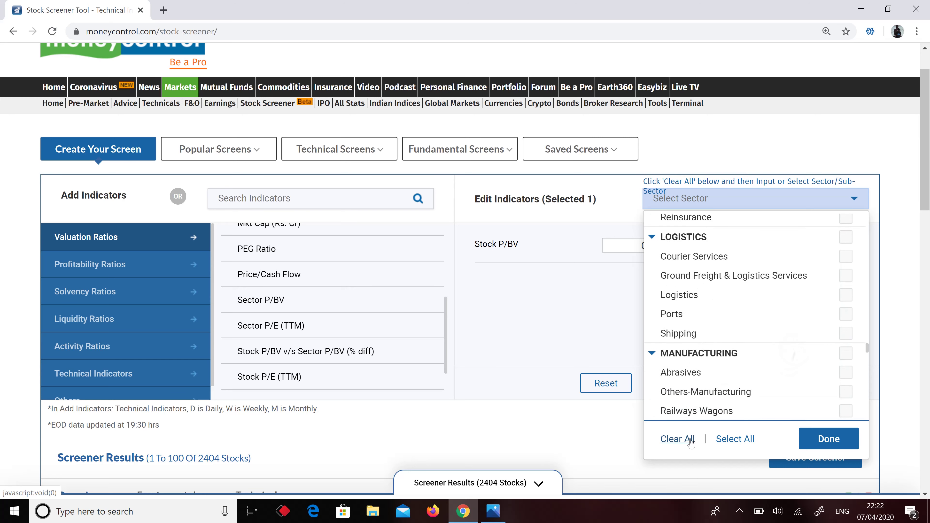
scroll(690, 443, "down", 4)
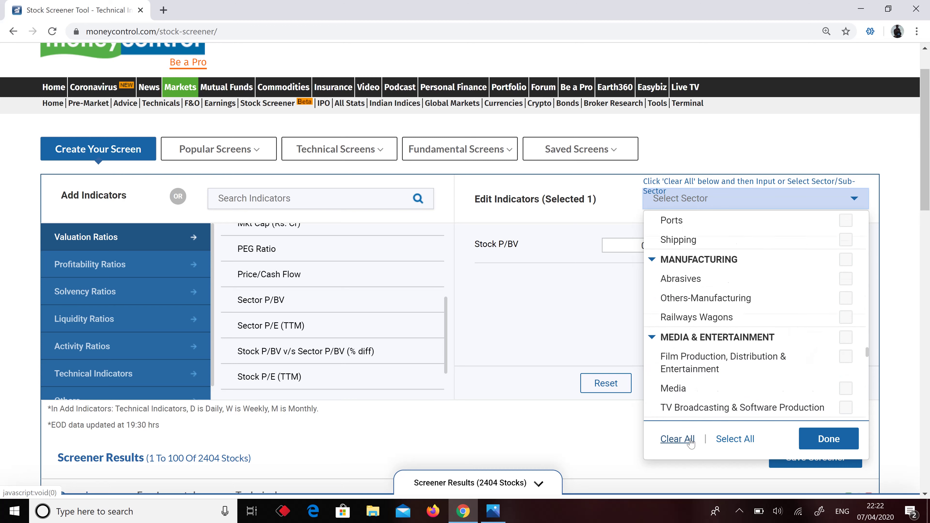
scroll(690, 443, "down", 2)
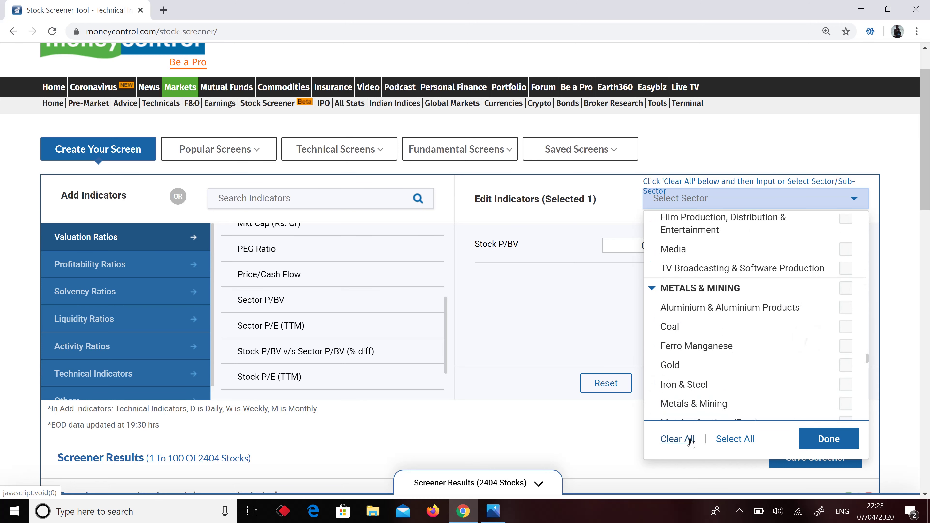
left_click(730, 293)
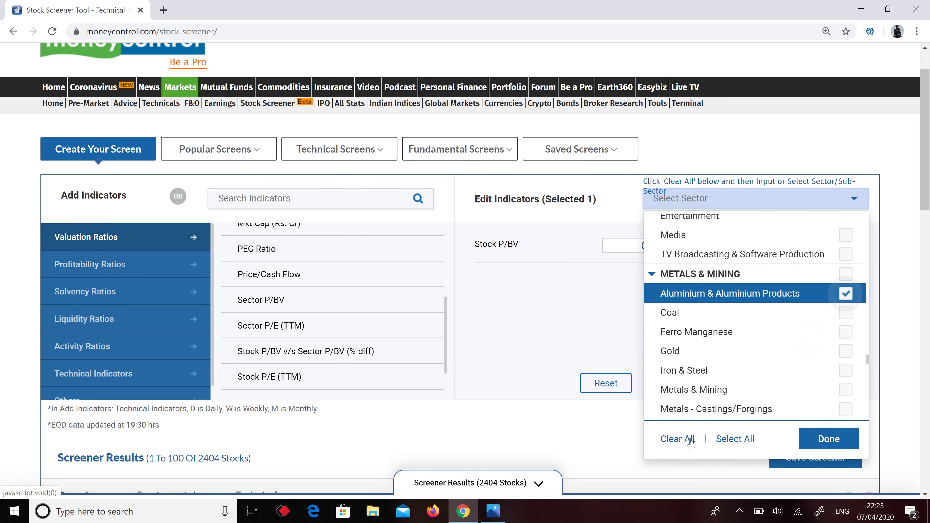
left_click(670, 313)
scroll(691, 443, "down", 2)
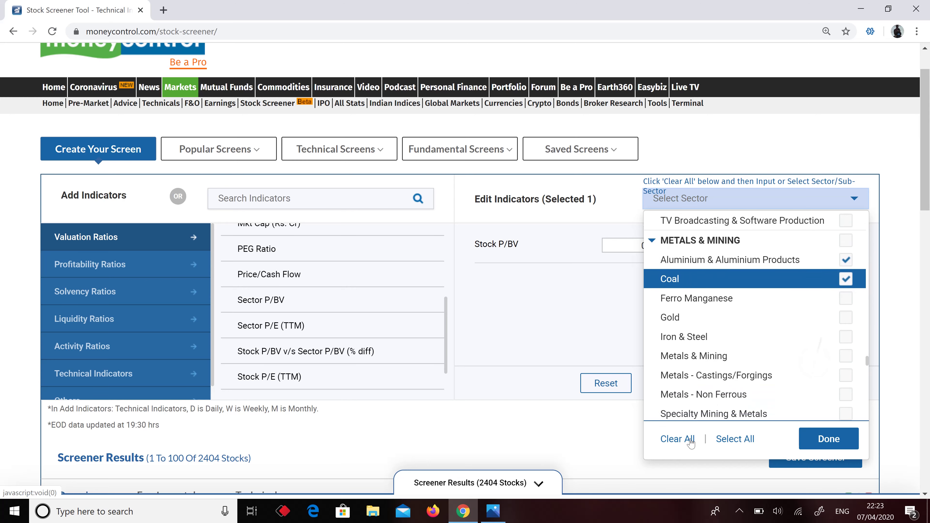
scroll(690, 443, "down", 1)
left_click(683, 311)
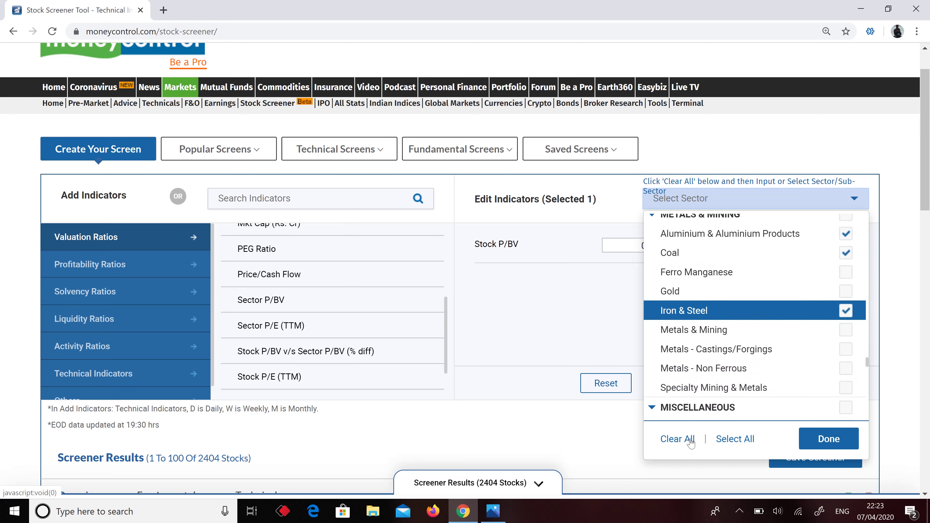
left_click(694, 330)
scroll(691, 443, "down", 3)
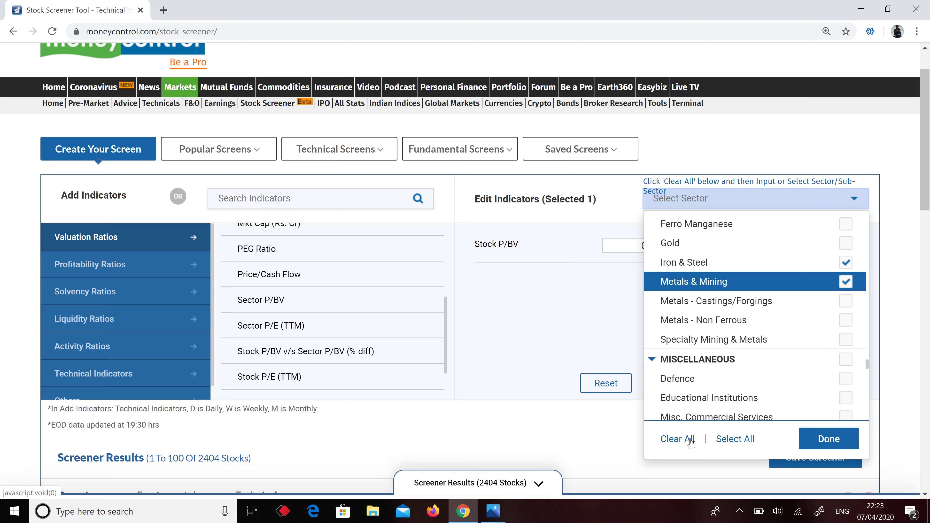
left_click(690, 443)
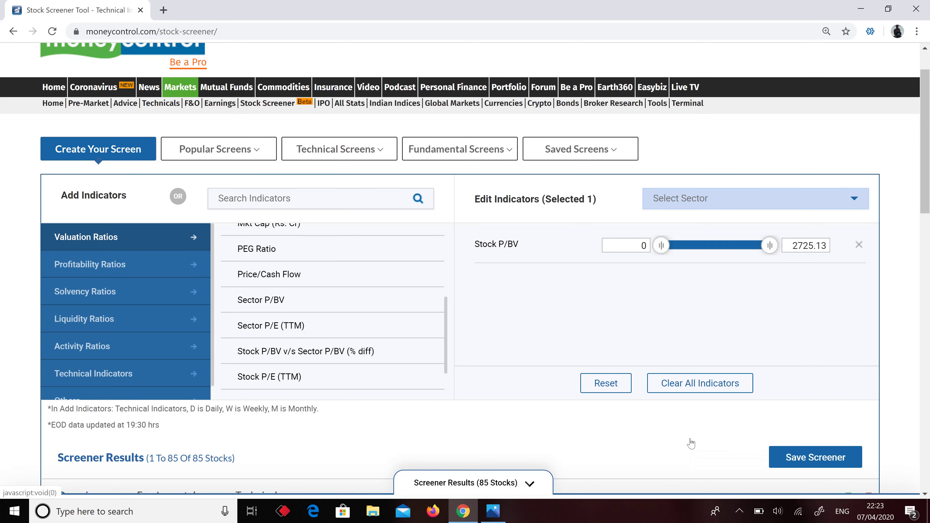
Examine the Stock P/BV and overview figures of the filtered stocks in the screener results
scroll(691, 442, "down", 5)
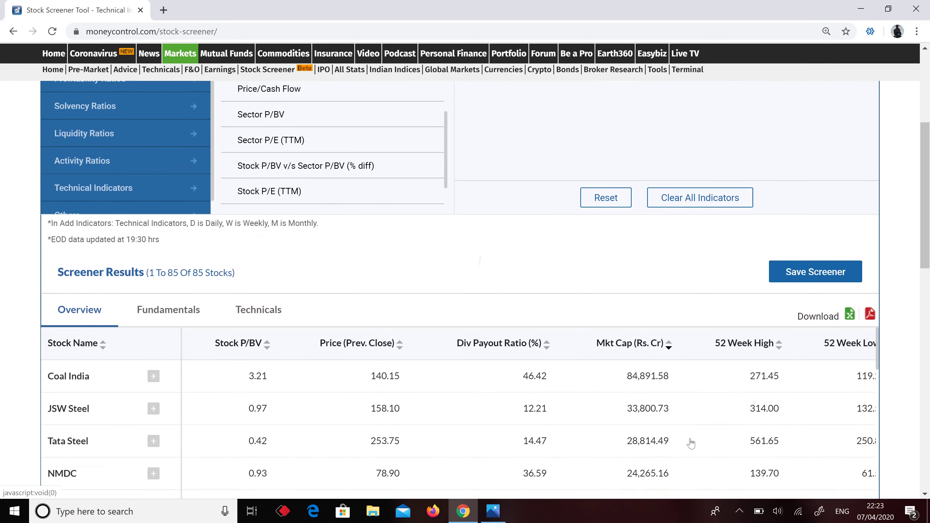
scroll(691, 442, "down", 1)
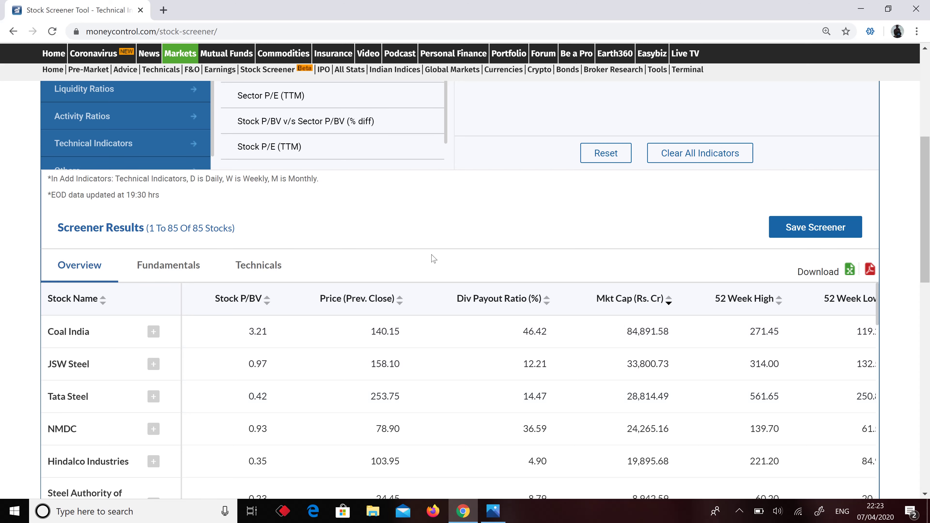
scroll(433, 258, "down", 1)
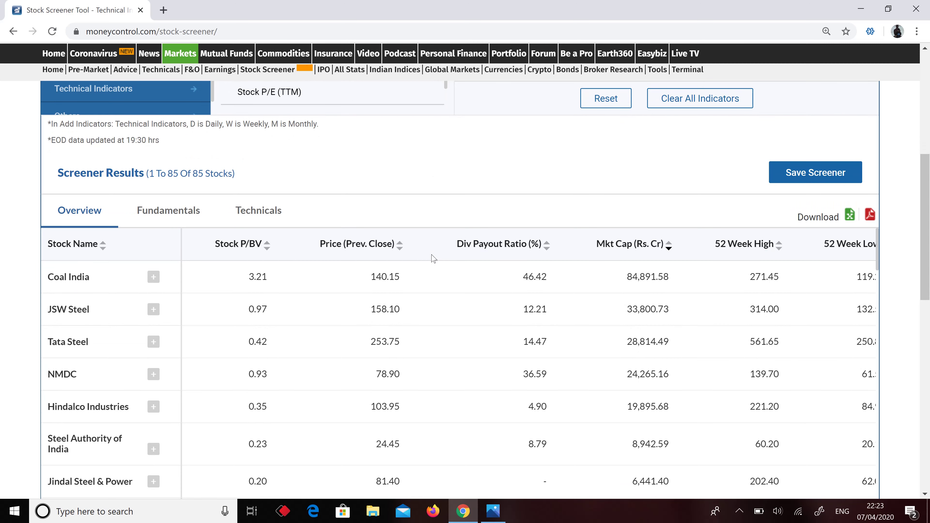
Add the Mkt Cap (Rs. Cr) indicator from the valuation ratios to the screen
scroll(434, 258, "up", 3)
scroll(434, 258, "up", 1)
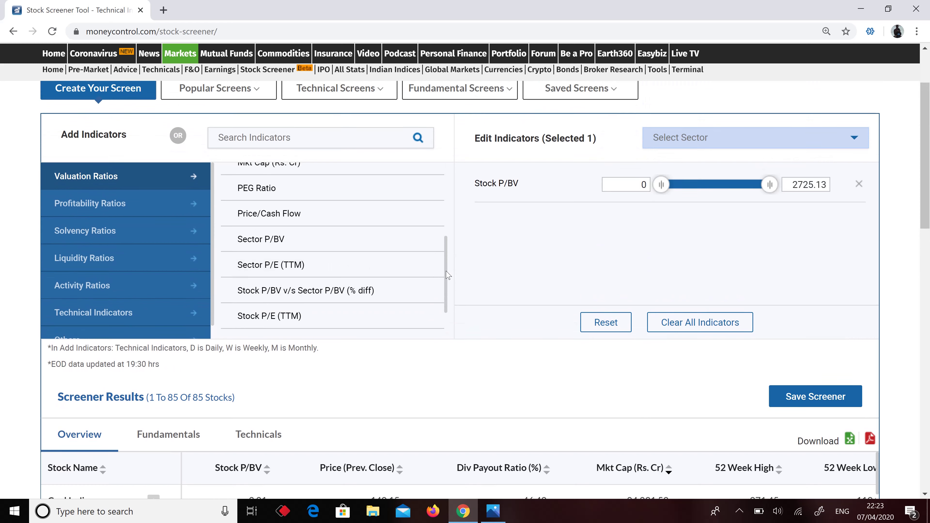
scroll(447, 274, "down", 1)
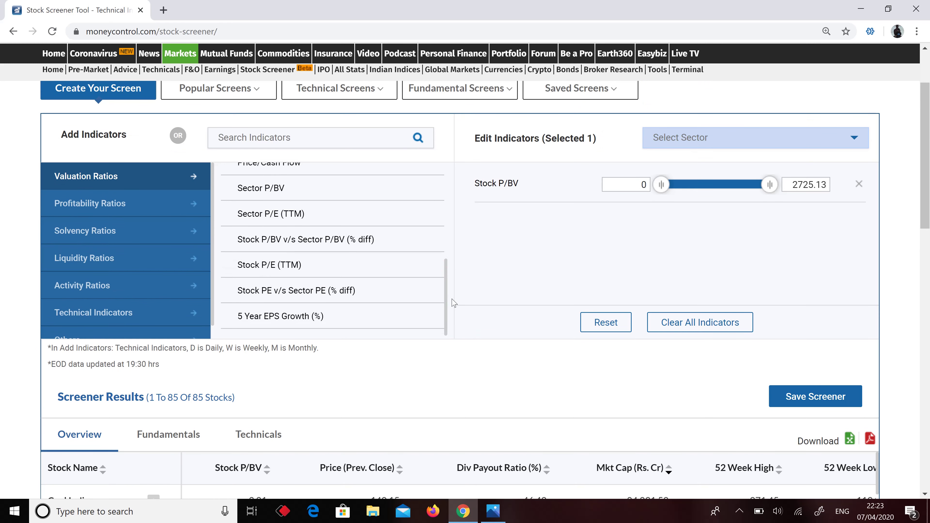
scroll(452, 278, "up", 3)
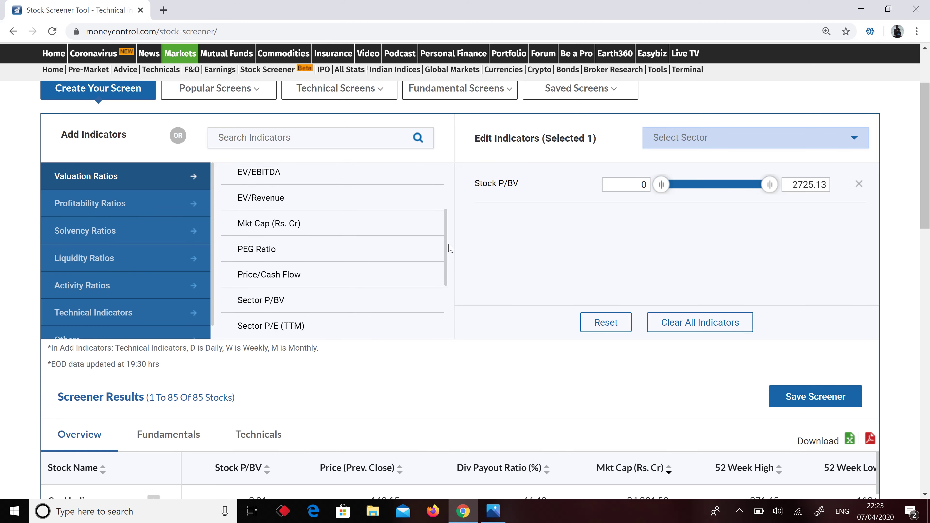
left_click(285, 229)
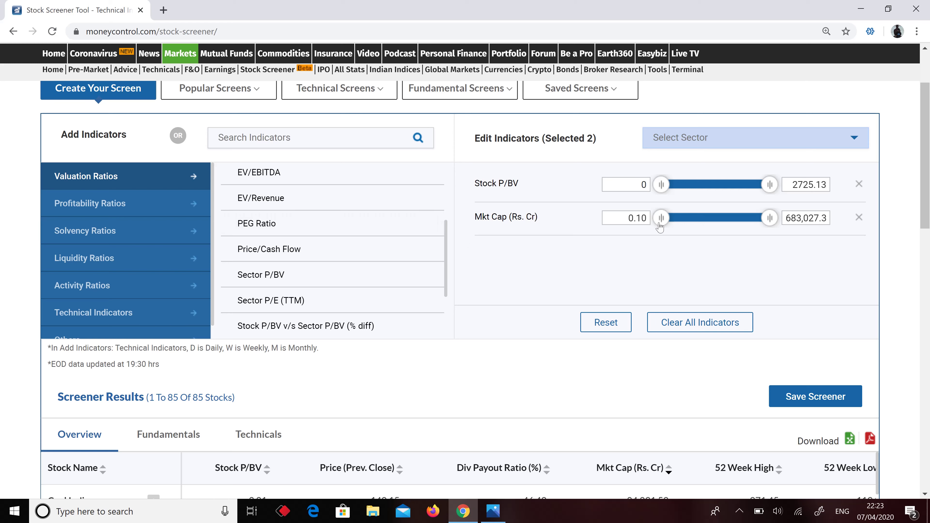
Set the minimum of the Mkt Cap (Rs. Cr) indicator to 500 and apply it
left_click(635, 221)
key("BackSpace")
key("BackSpace")
key("BackSpace")
key("BackSpace")
type("500")
left_click(612, 268)
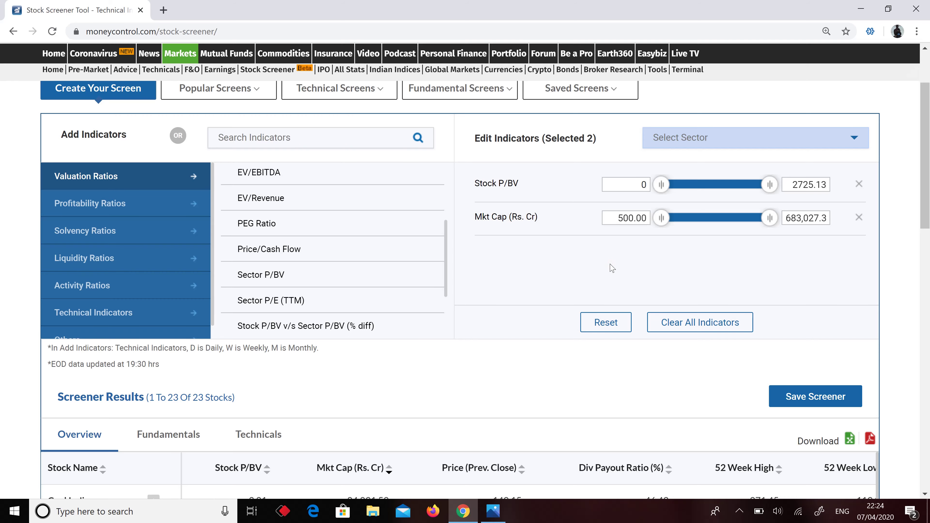
Review the overview results and stock count after the market cap filter
scroll(612, 267, "down", 1)
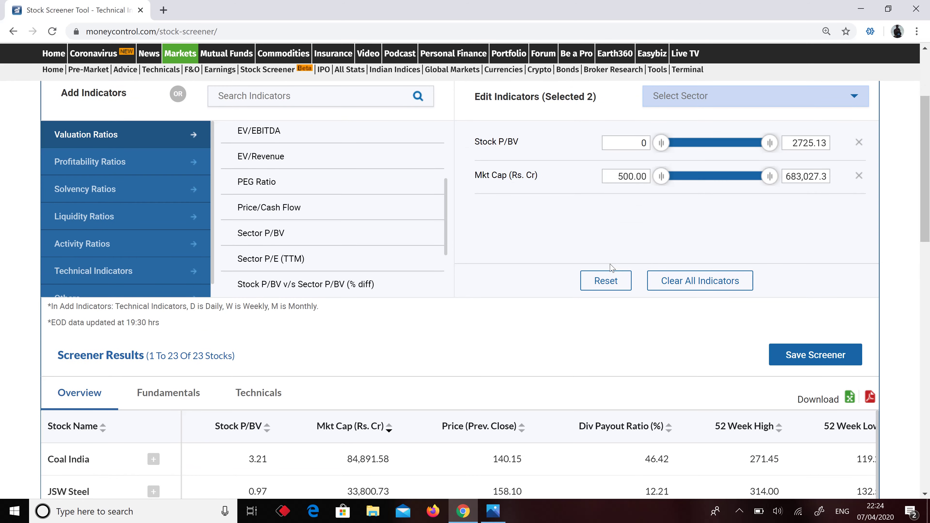
scroll(611, 267, "down", 3)
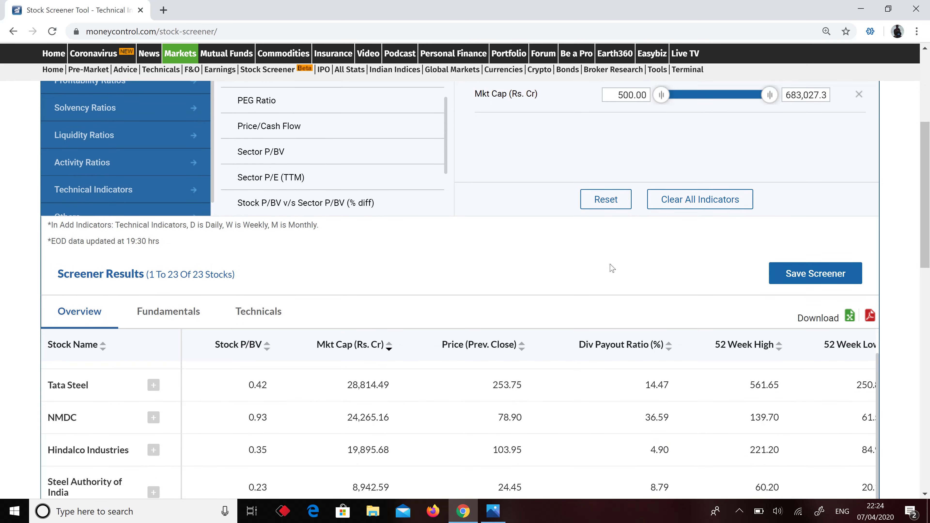
scroll(611, 268, "down", 3)
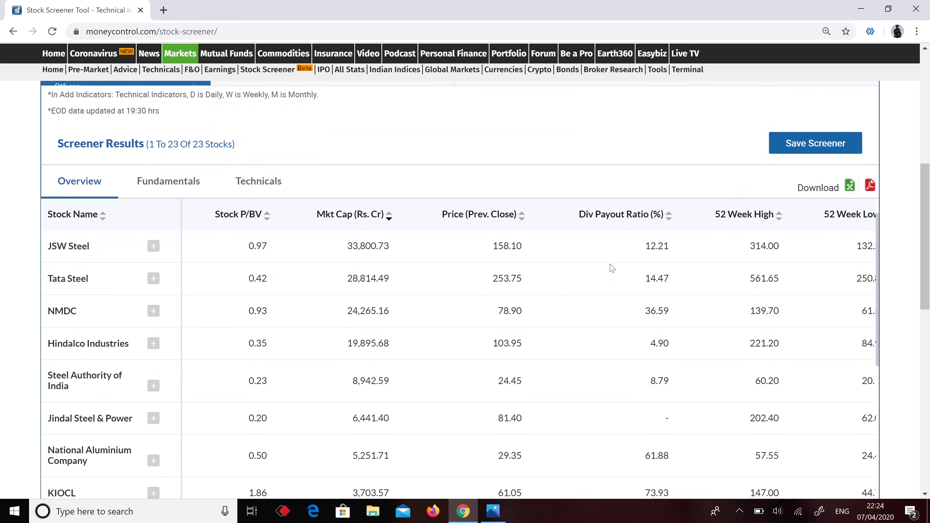
left_click_drag(146, 145, 239, 153)
left_click(245, 151)
Sort the screener results by Stock P/BV from highest to lowest and look through the list
left_click(268, 216)
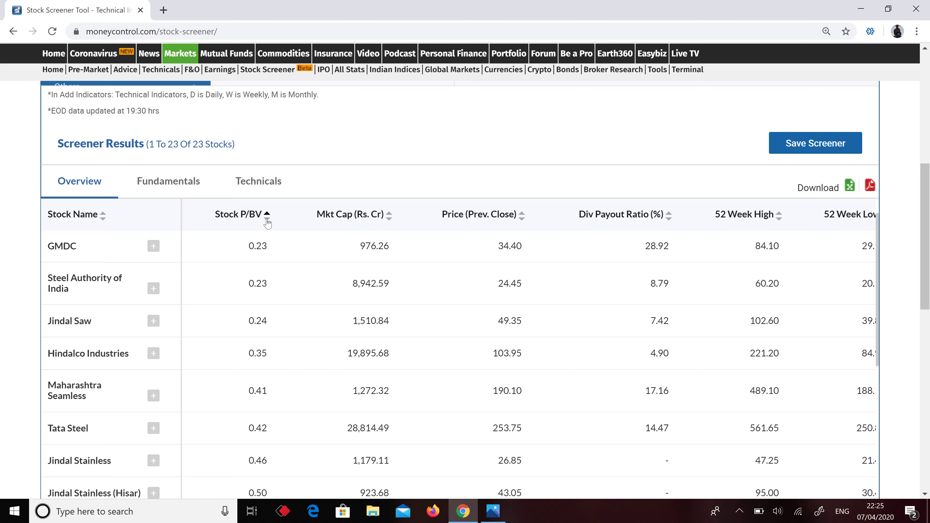
left_click(267, 220)
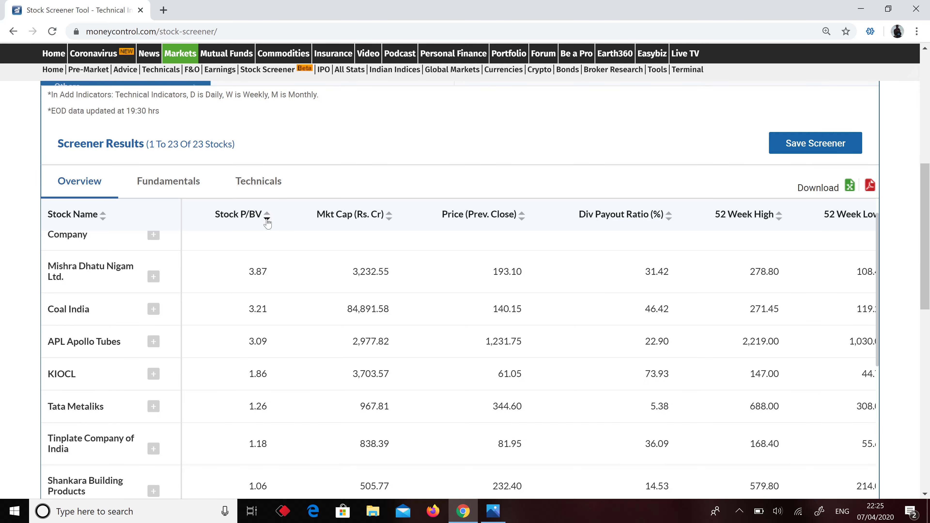
scroll(267, 223, "up", 1)
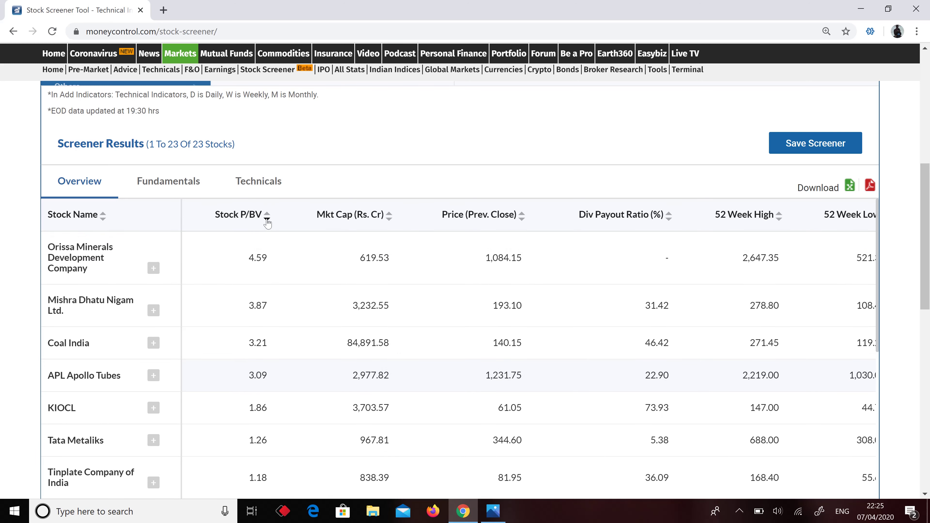
scroll(267, 223, "down", 2)
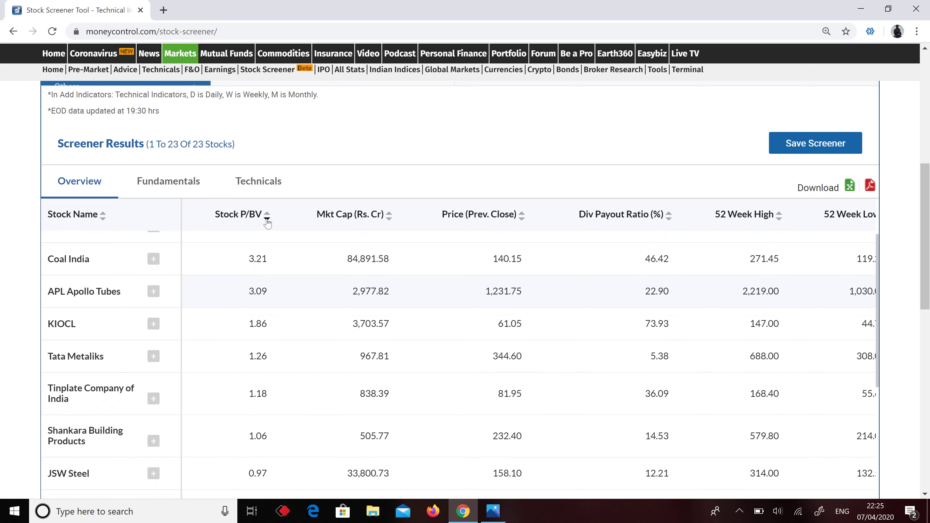
scroll(267, 222, "down", 2)
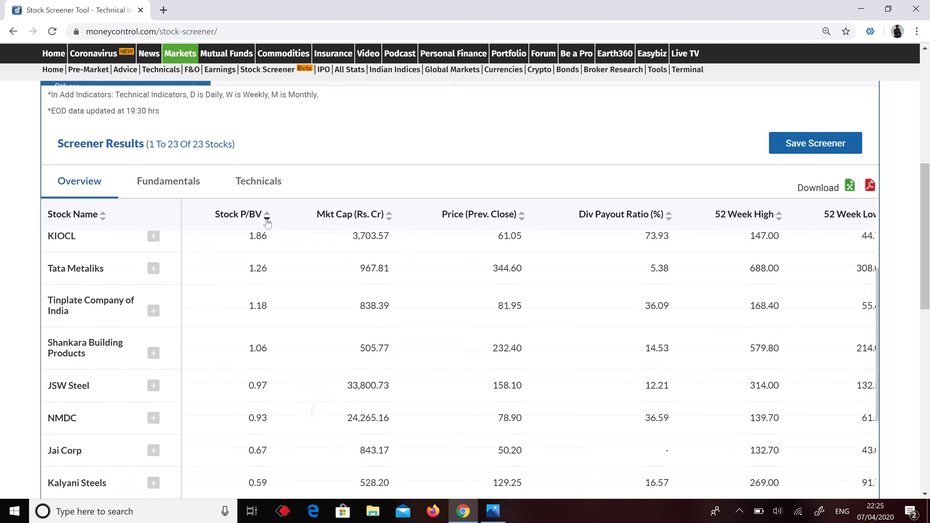
scroll(267, 222, "down", 1)
scroll(267, 223, "down", 2)
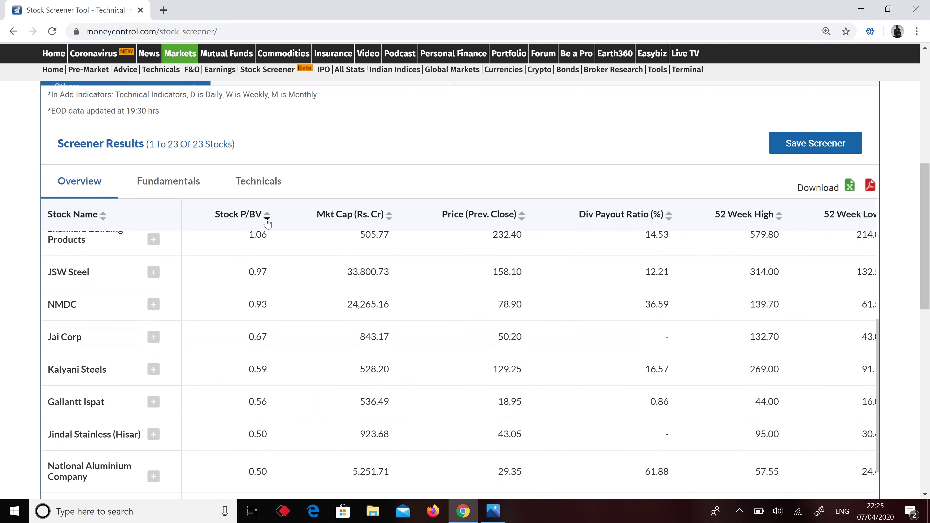
scroll(267, 223, "down", 2)
Sort the screener results by Stock P/BV from lowest to highest
scroll(267, 222, "up", 6)
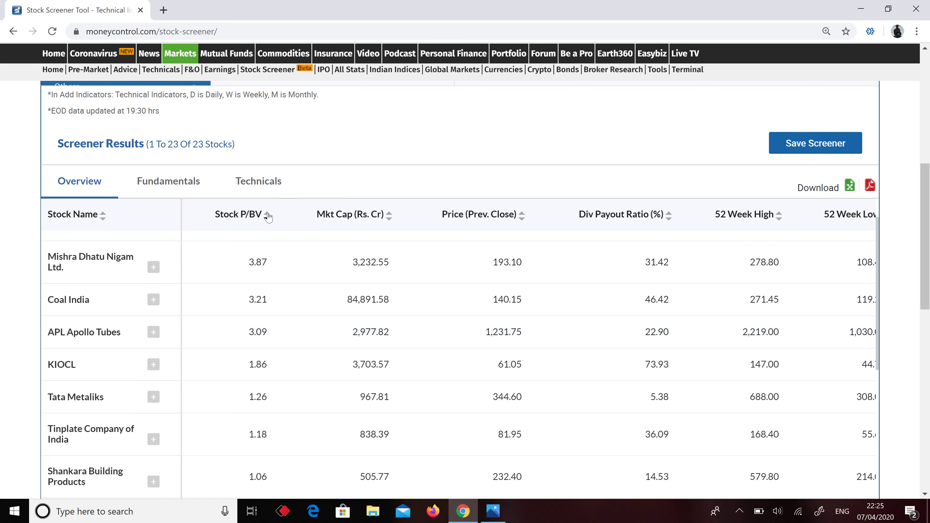
left_click(267, 217)
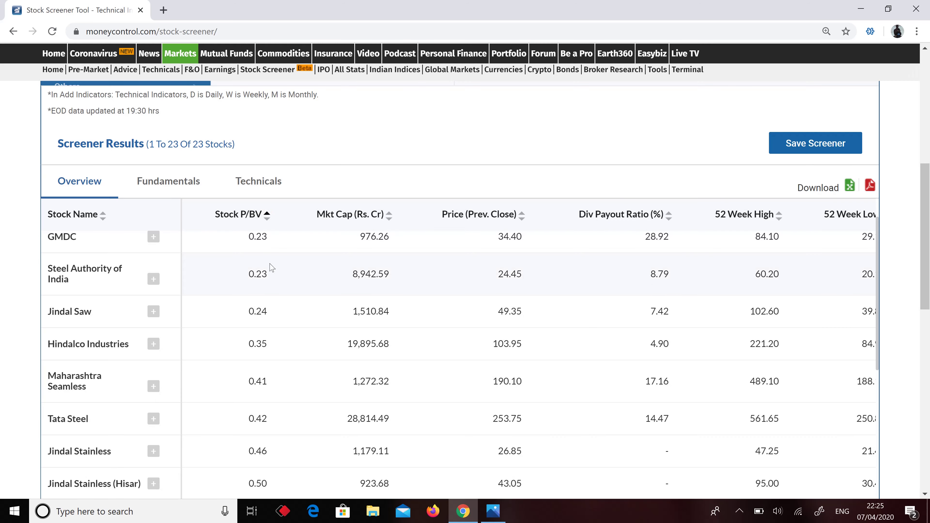
scroll(271, 267, "up", 1)
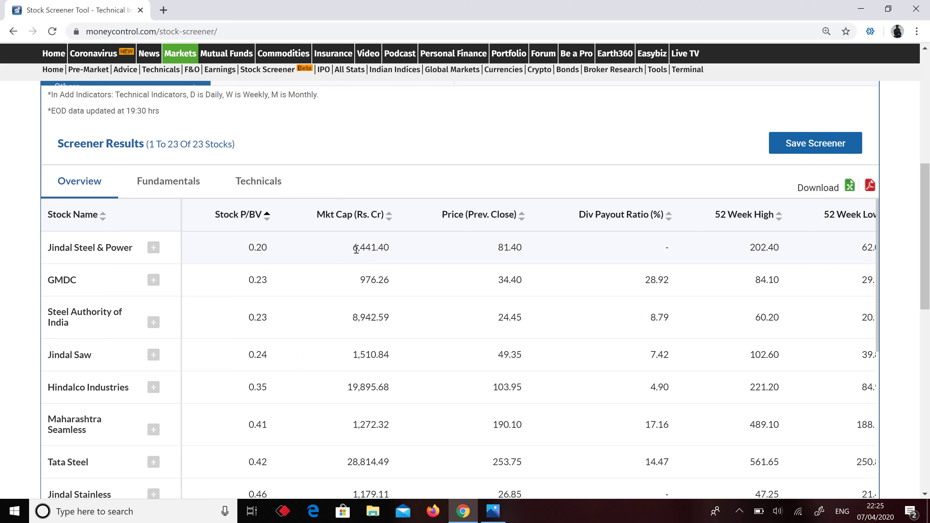
Examine the P/BV, price and dividend payout figures of the lowest-valued stocks, including Jindal Steel & Power and Steel Authority of India
double_click(252, 249)
left_click(267, 249)
left_click_drag(246, 318, 274, 322)
left_click_drag(499, 317, 521, 315)
left_click_drag(646, 326, 672, 329)
scroll(278, 385, "down", 8)
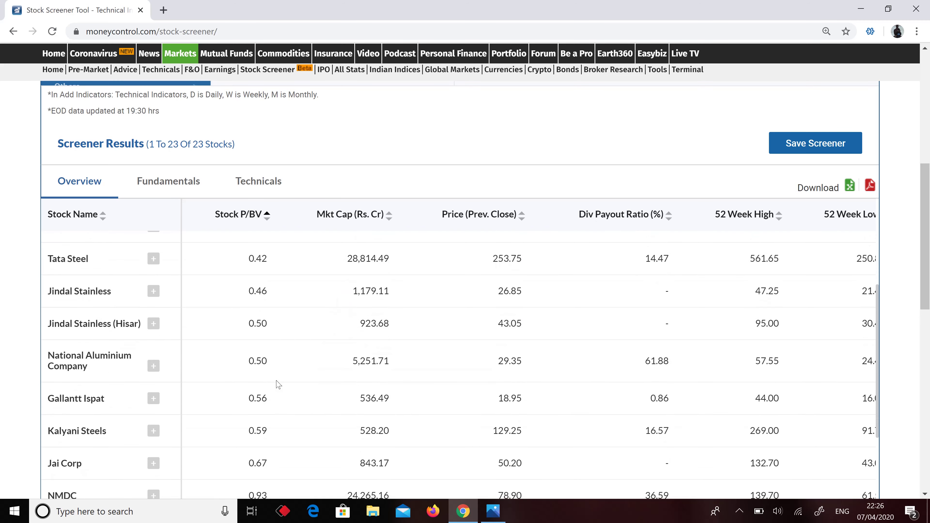
scroll(279, 385, "down", 5)
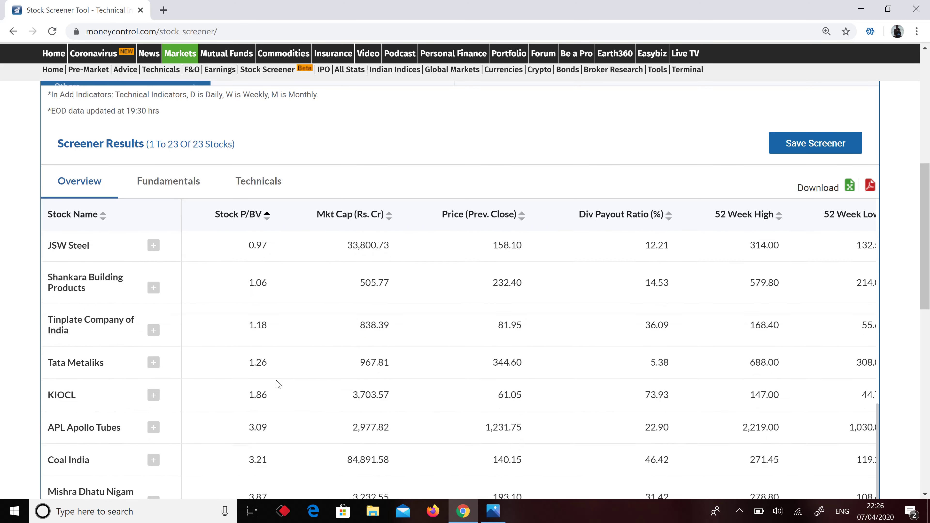
scroll(278, 385, "up", 12)
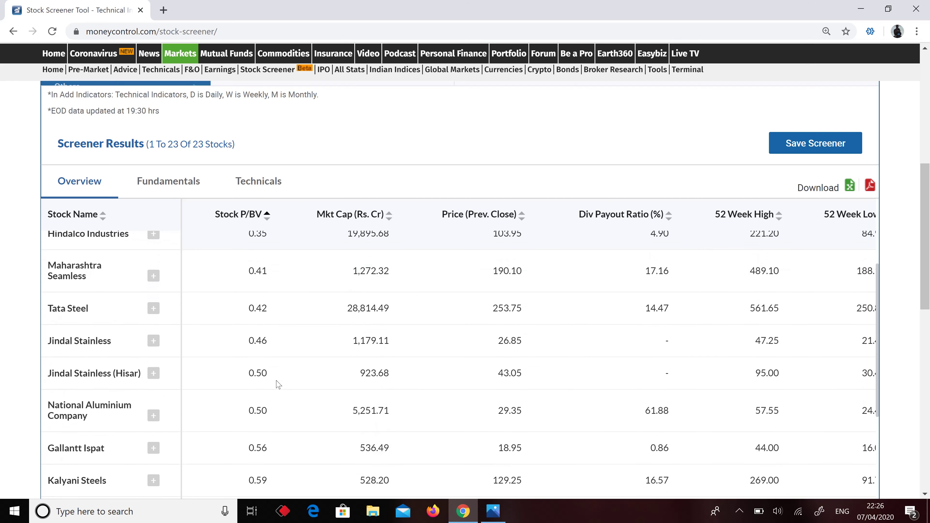
scroll(278, 385, "up", 2)
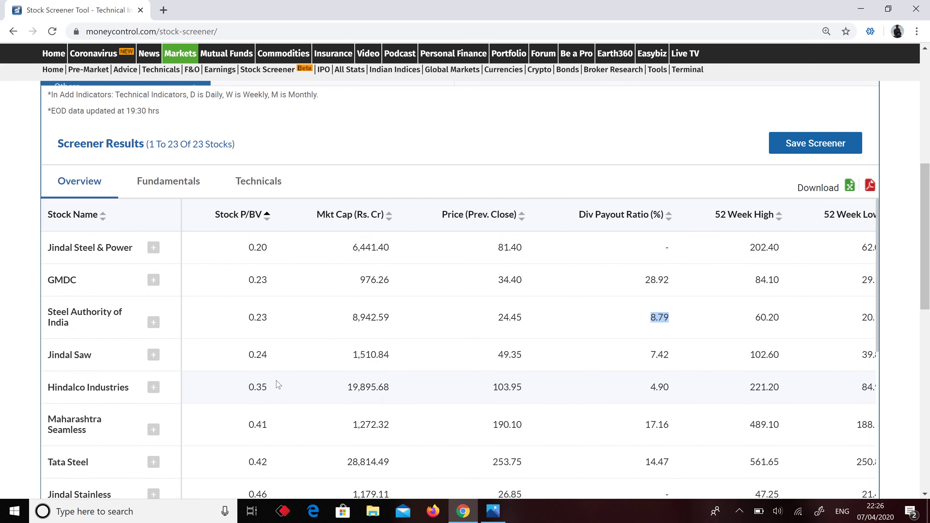
Try to open the Hindalco Industries stock page in a new browser tab, and close that tab
right_click(107, 391)
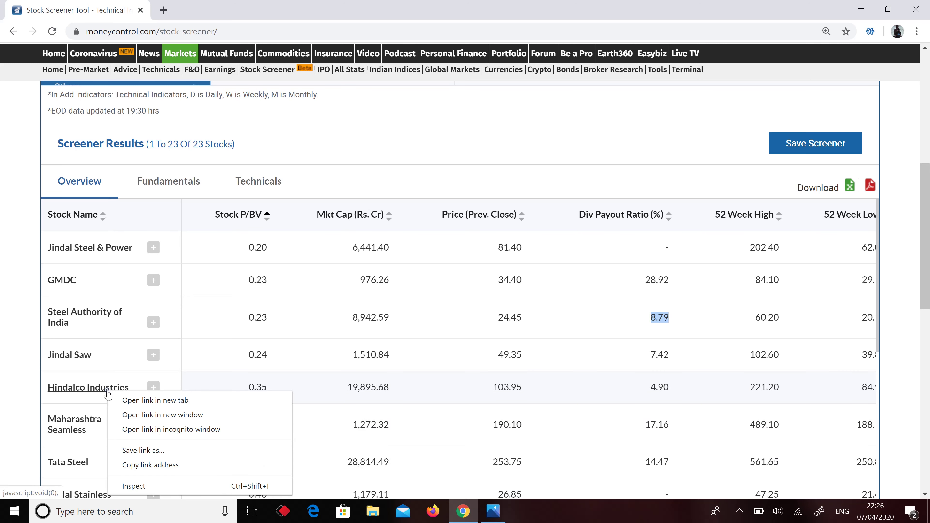
left_click(136, 402)
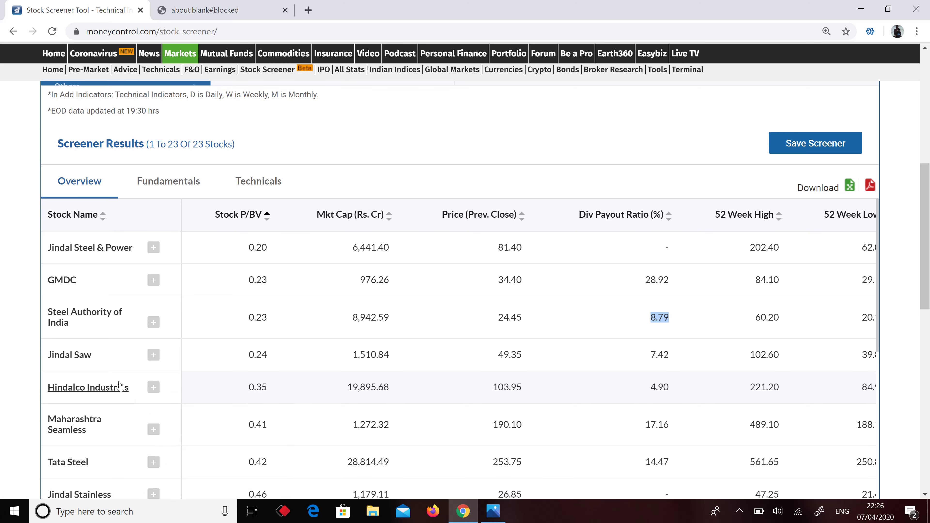
left_click(197, 7)
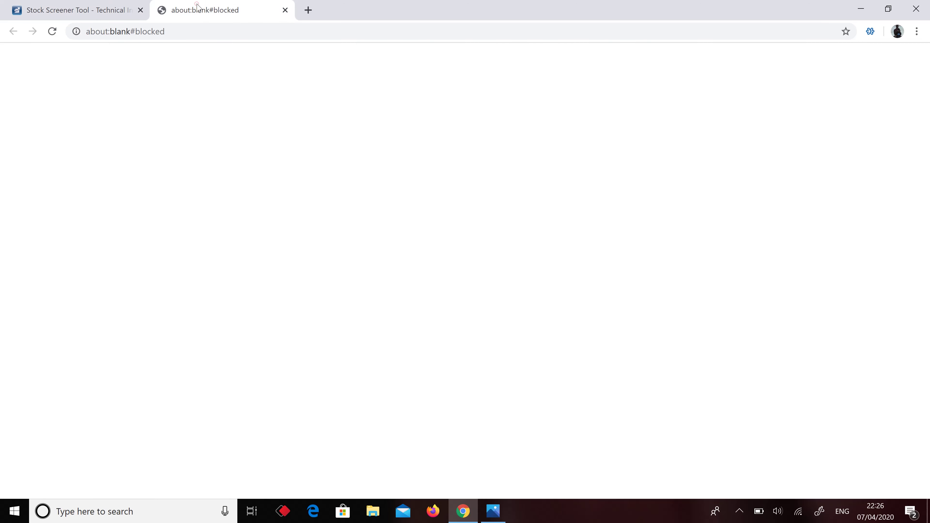
left_click(285, 10)
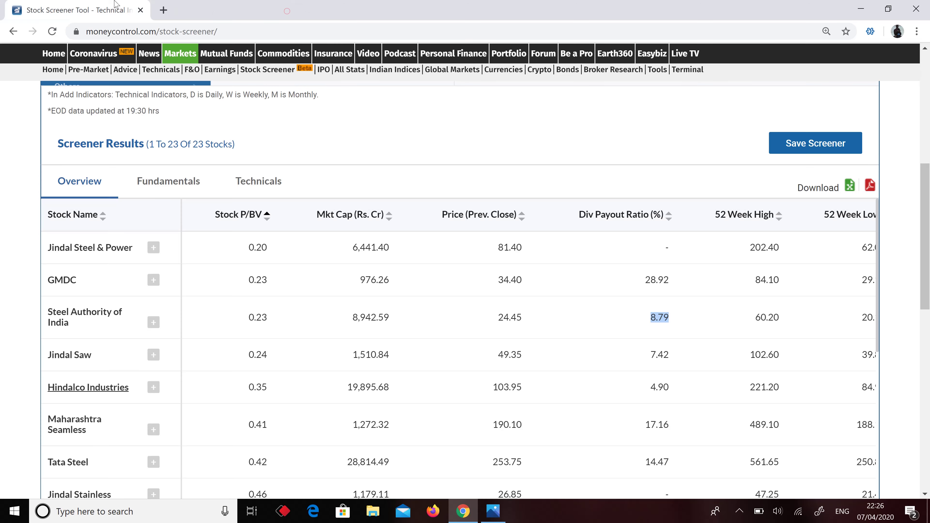
Add Hindalco Industries to the watchlist from the screener results
right_click(111, 388)
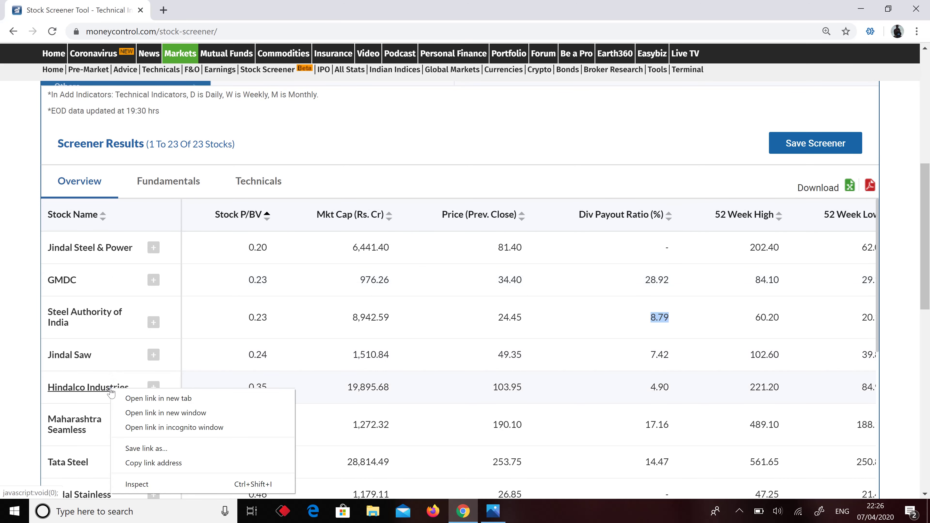
left_click(155, 387)
left_click(154, 388)
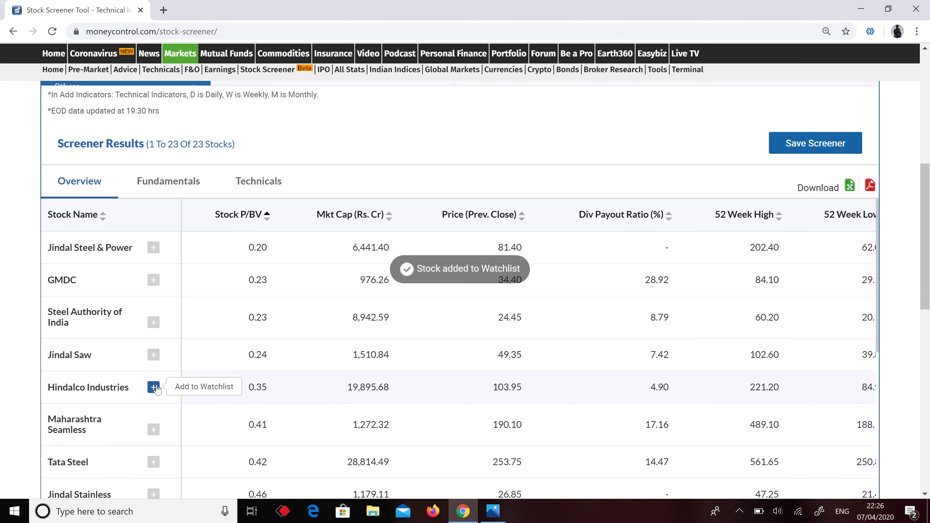
Try again to open the Hindalco Industries link in a new browser tab
right_click(104, 388)
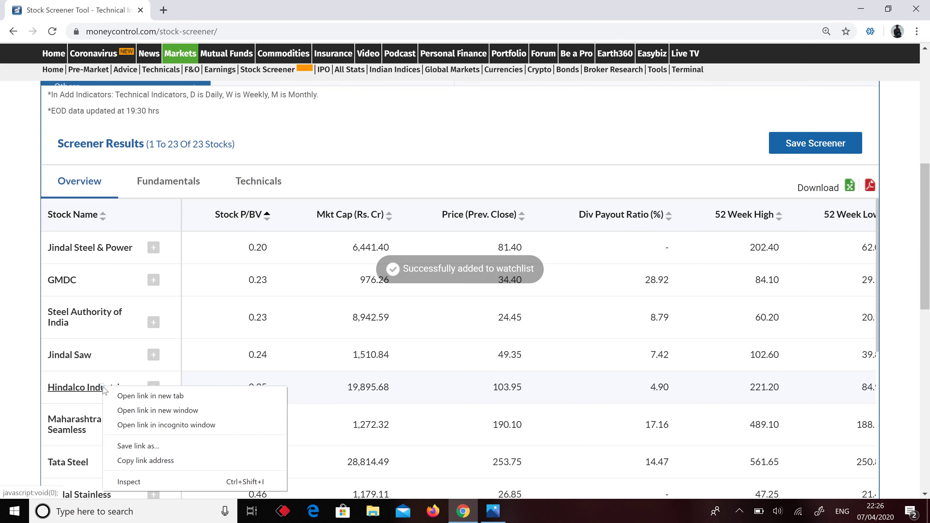
left_click(122, 397)
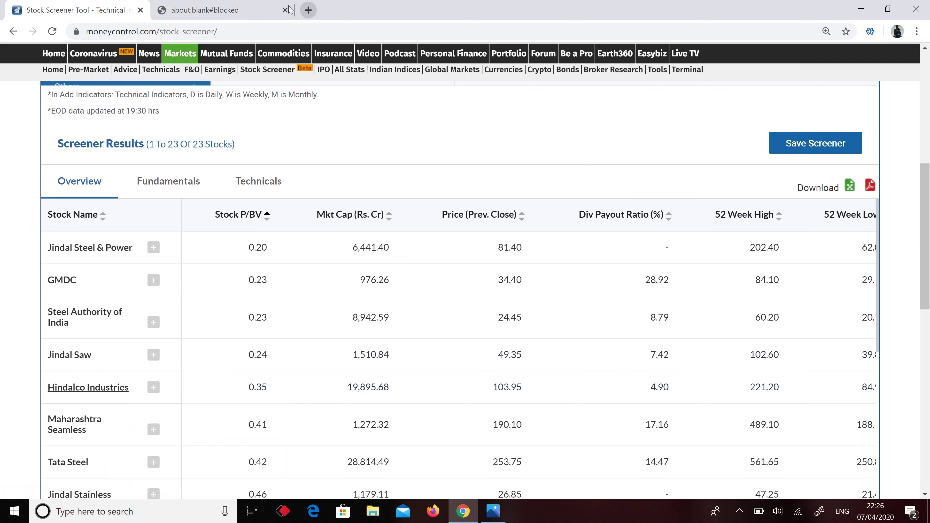
Open the Steel Authority of India stock page from the screener results and examine its valuation figures, especially market cap
left_click(105, 317)
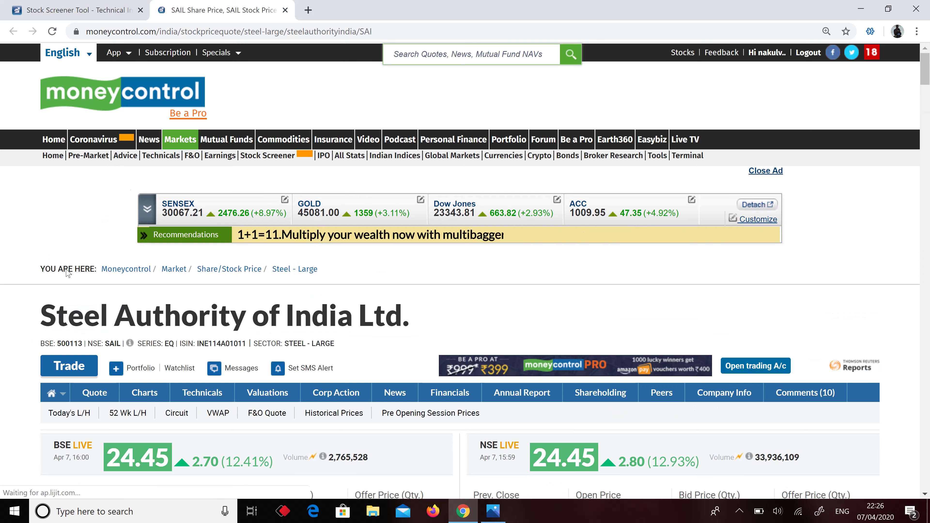
scroll(38, 368, "down", 6)
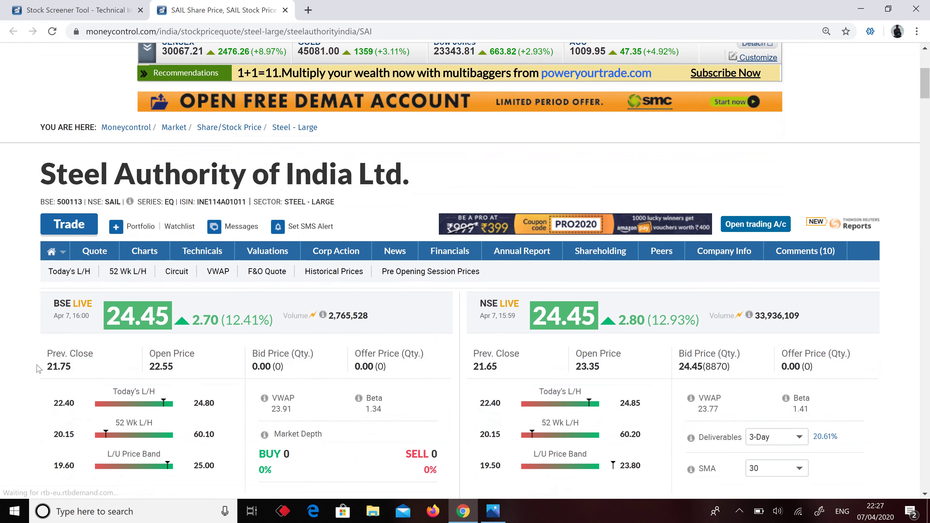
scroll(39, 368, "down", 2)
scroll(39, 368, "down", 12)
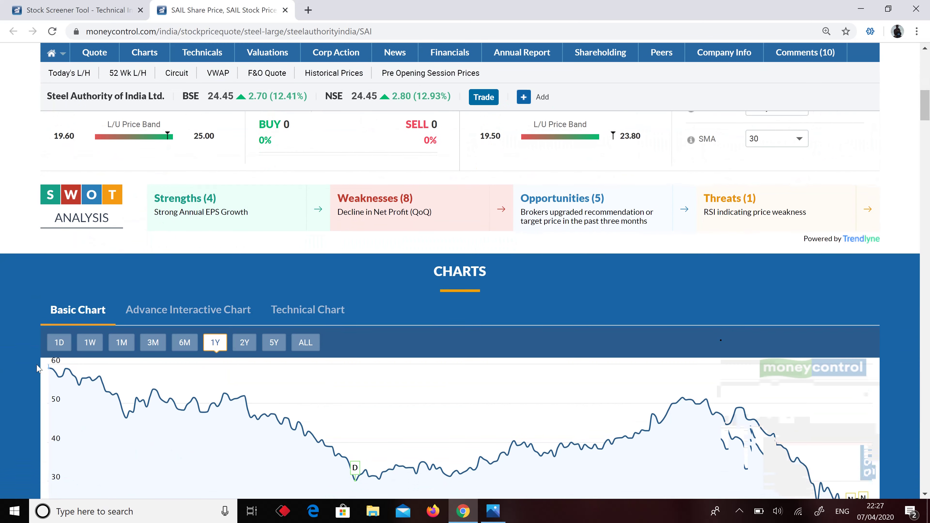
scroll(39, 368, "down", 5)
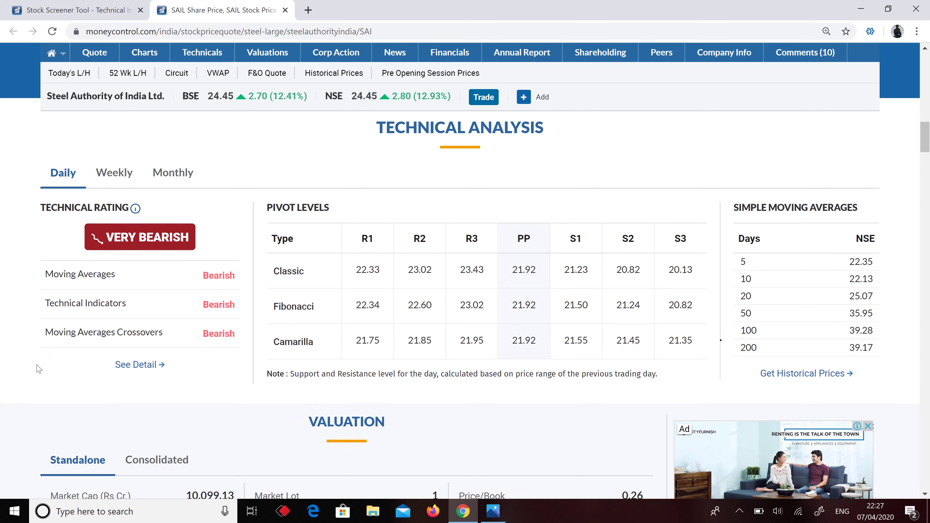
scroll(38, 368, "down", 5)
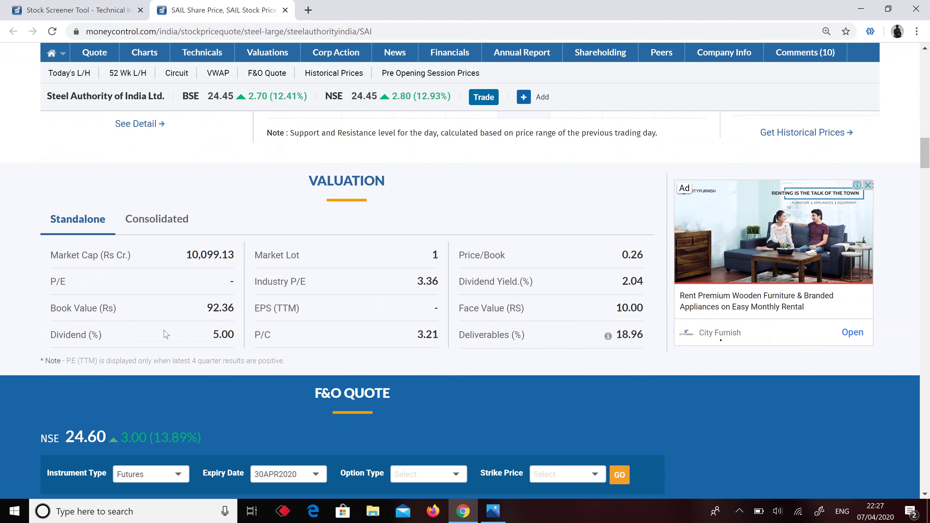
left_click_drag(179, 265, 213, 261)
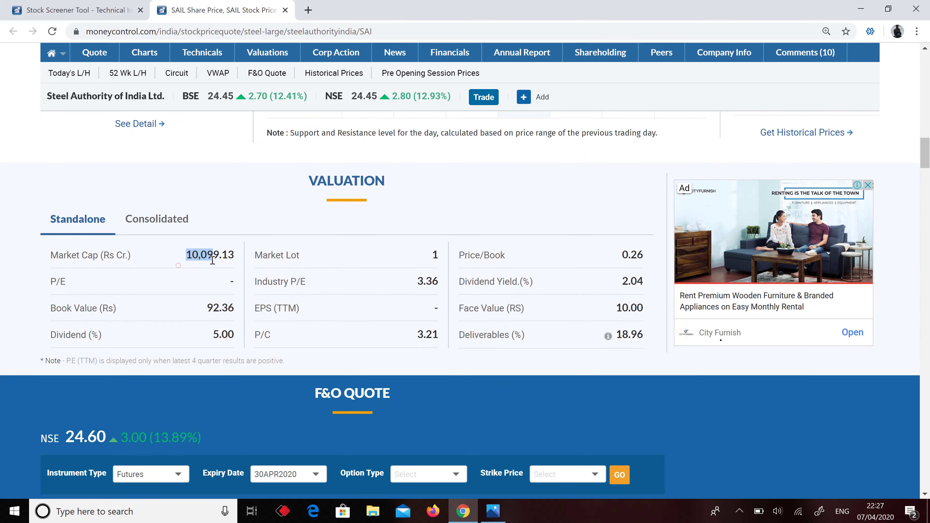
left_click(290, 231)
Open the technical chart for Steel Authority of India from the charts section of its stock page
scroll(289, 231, "up", 4)
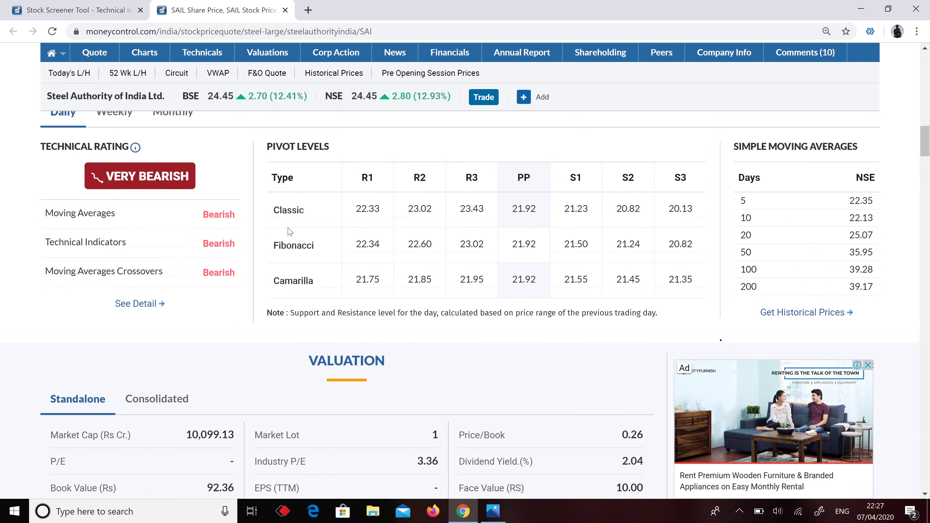
scroll(289, 231, "up", 7)
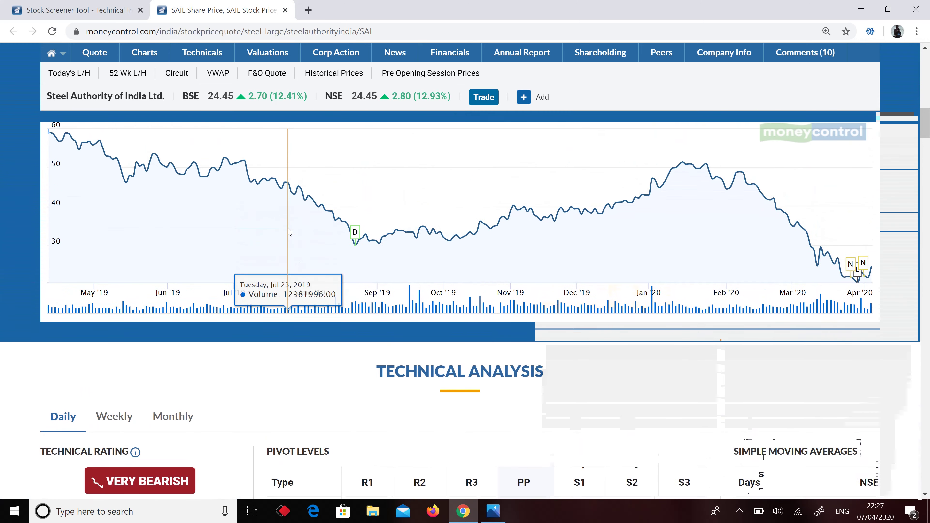
scroll(289, 231, "up", 3)
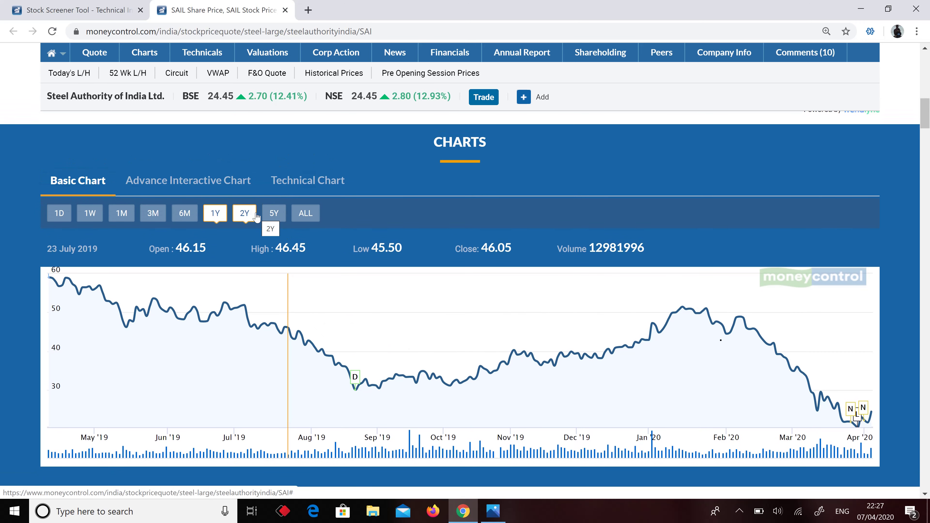
left_click(324, 183)
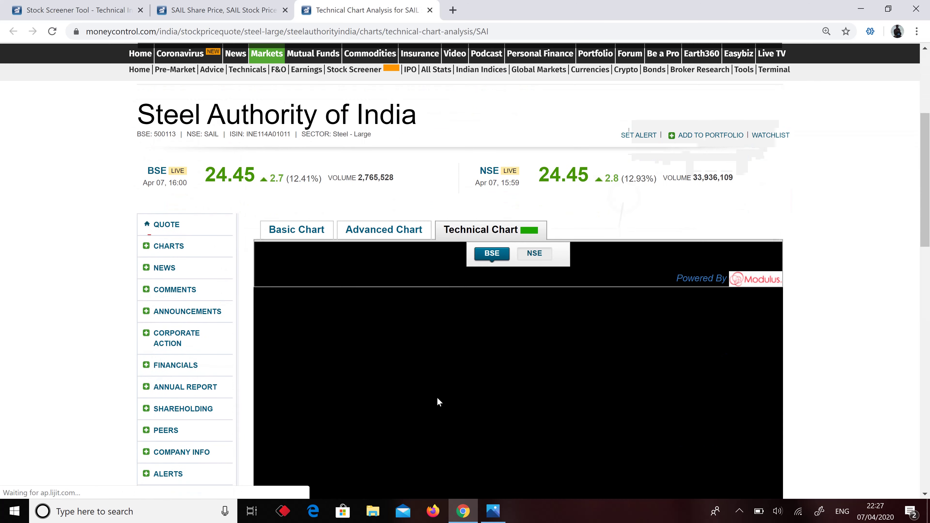
scroll(439, 402, "down", 3)
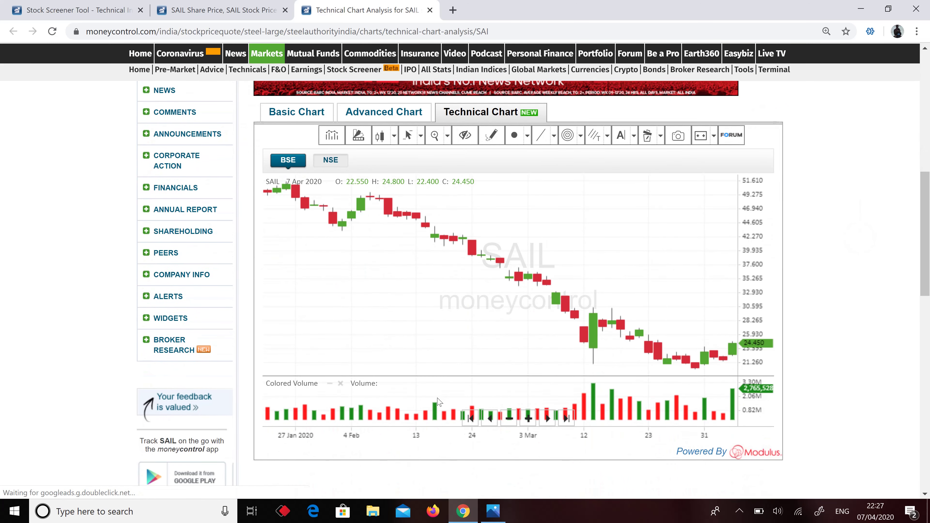
Zoom out the SAIL candlestick chart until it covers the price history from 2001 to 2020
left_click(508, 418)
left_click(508, 418)
left_click(508, 418)
left_click(508, 418)
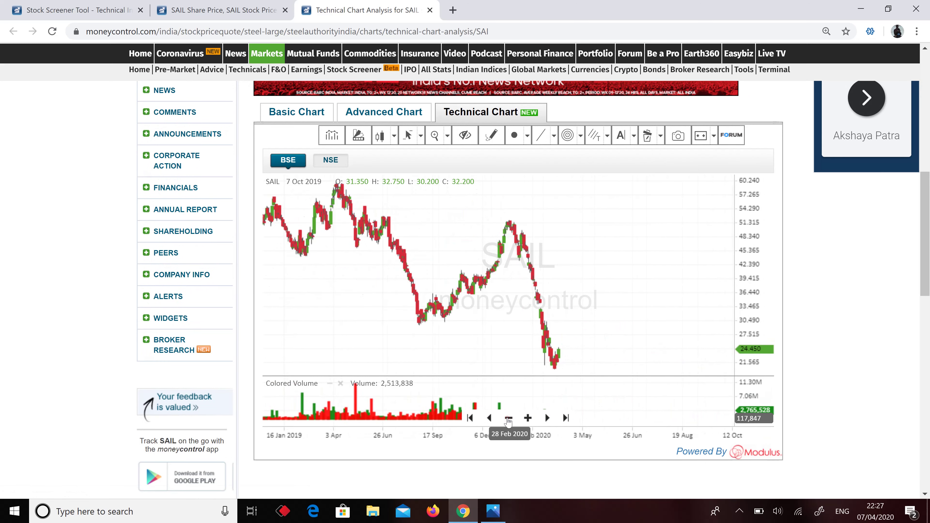
left_click(509, 419)
left_click(508, 418)
left_click(508, 418)
left_click(508, 418)
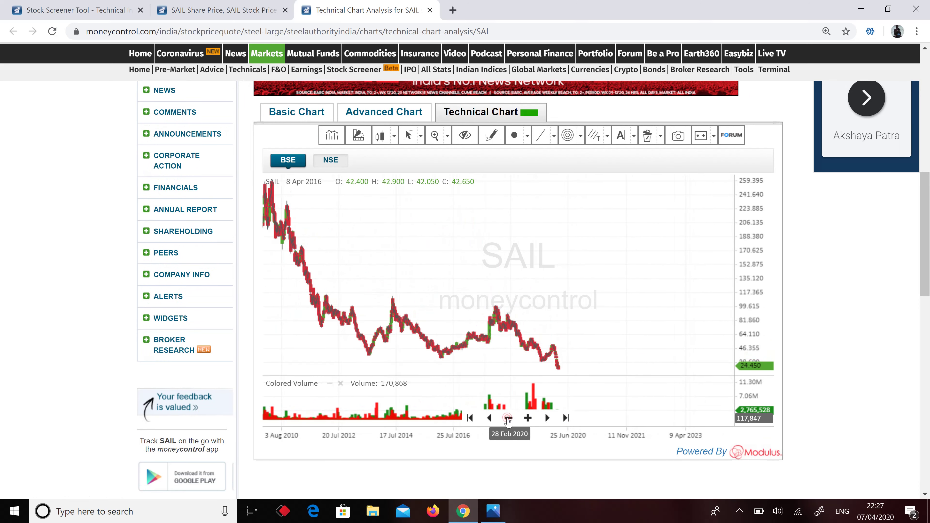
left_click(509, 419)
left_click(508, 418)
left_click(508, 418)
left_click(508, 418)
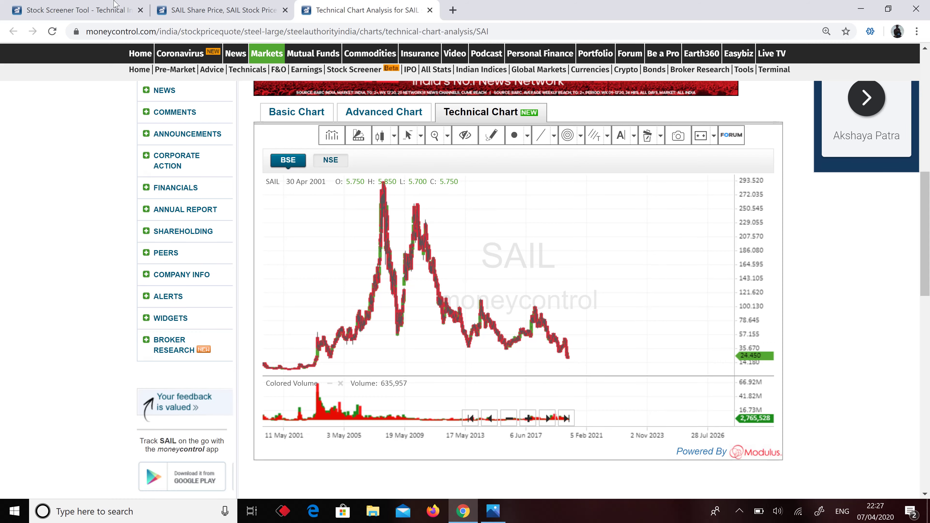
Return to the screener results, open the Hindalco Industries stock page and examine its price/book and dividend yield figures
left_click(101, 5)
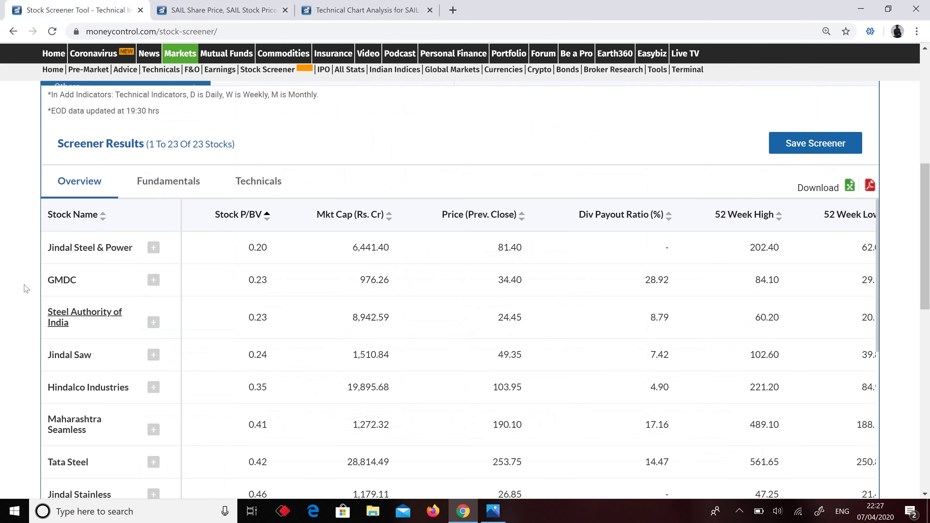
scroll(25, 289, "down", 2)
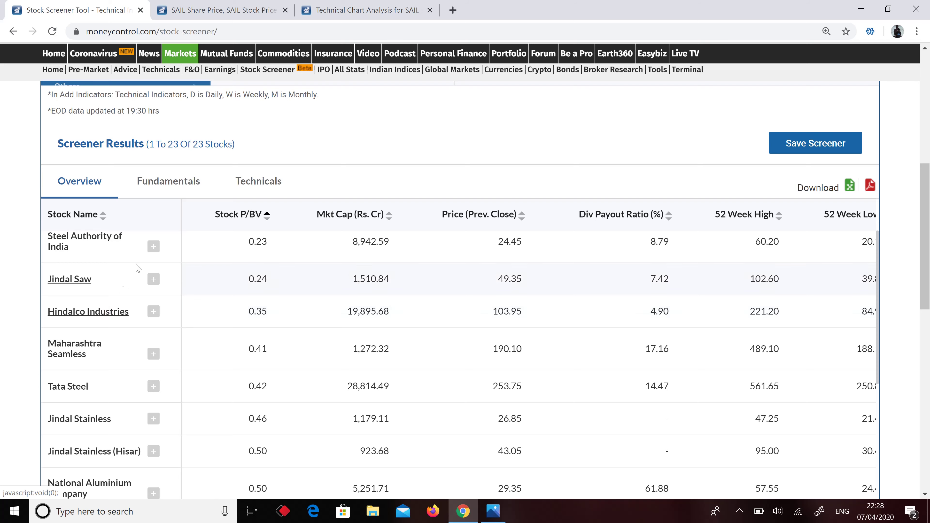
left_click(109, 314)
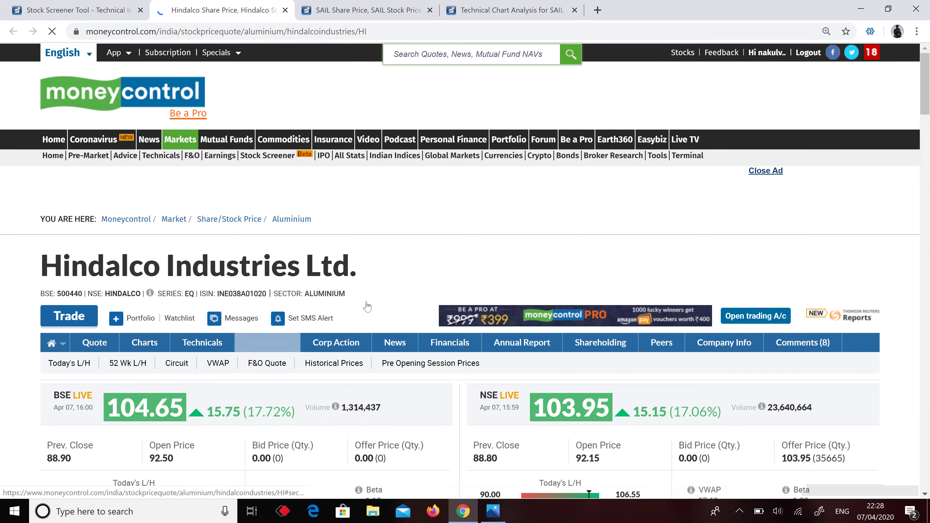
scroll(401, 306, "down", 1)
scroll(401, 306, "down", 10)
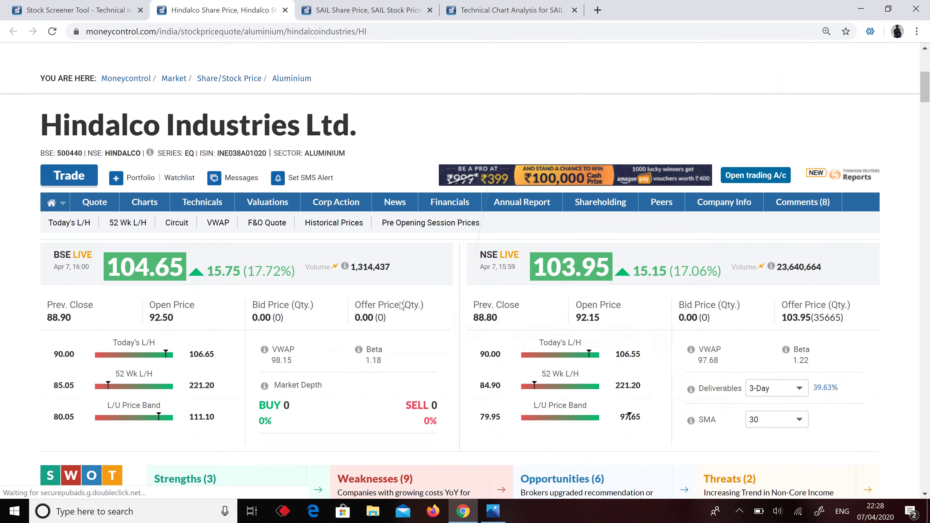
scroll(400, 304, "down", 10)
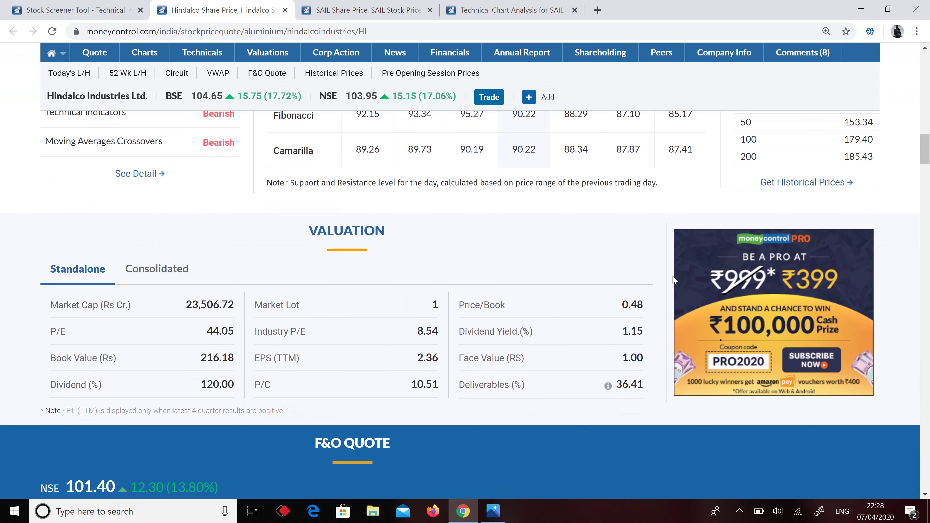
left_click_drag(621, 304, 644, 333)
left_click(644, 305)
left_click(645, 336)
Open the technical chart for Hindalco Industries from the charts section of its stock page
scroll(451, 357, "up", 10)
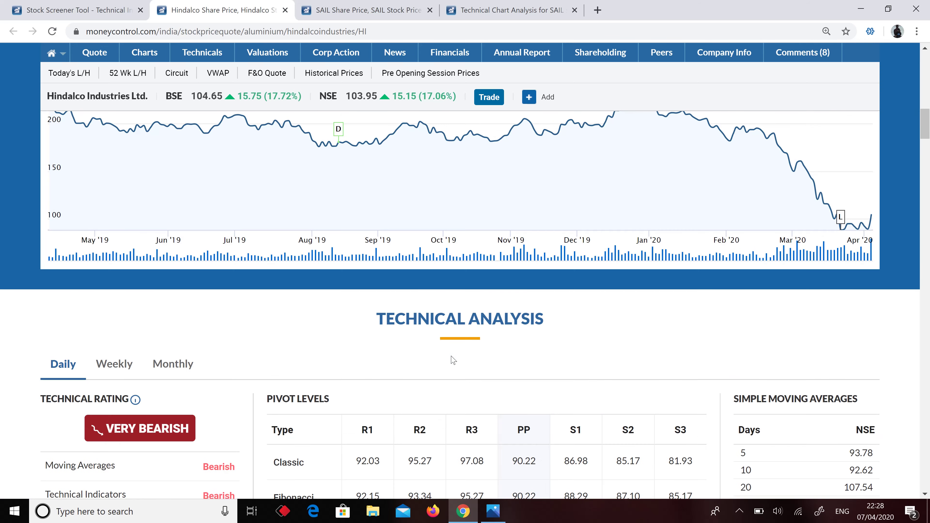
scroll(451, 359, "up", 2)
left_click(451, 359)
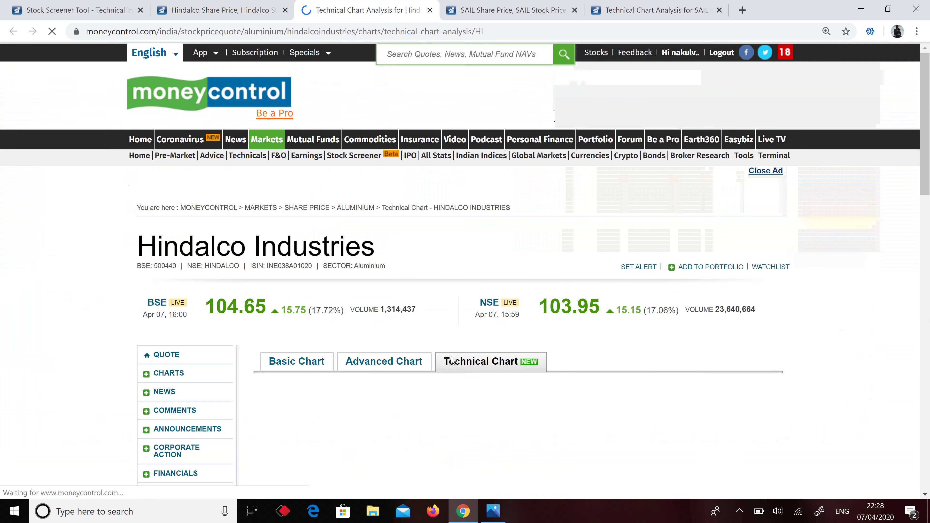
scroll(451, 360, "down", 8)
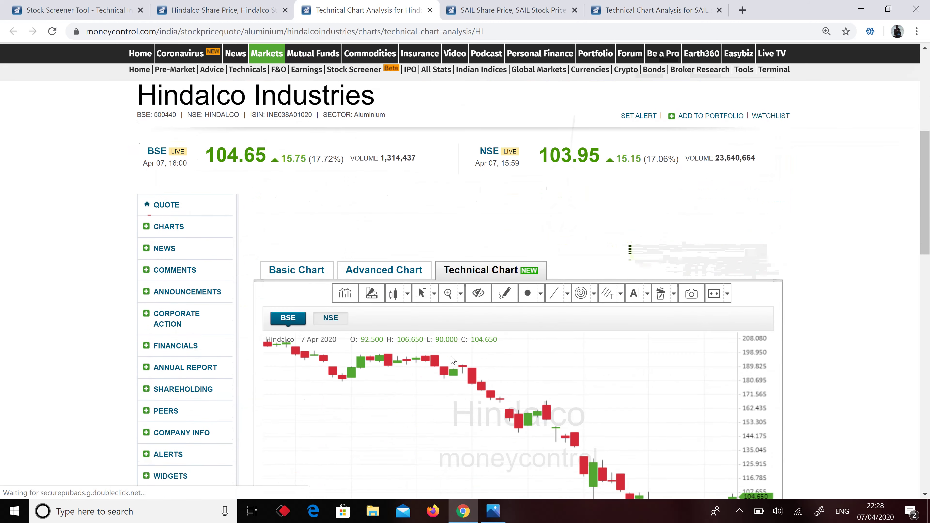
scroll(454, 360, "down", 3)
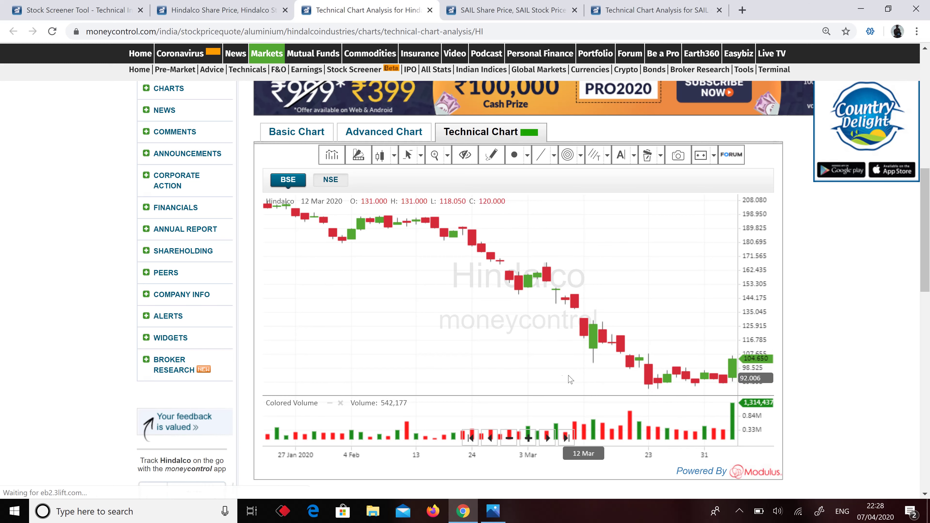
Zoom out the Hindalco candlestick chart until it covers the price history from 2001 to 2020
left_click(509, 438)
left_click(509, 437)
left_click(509, 438)
left_click(509, 437)
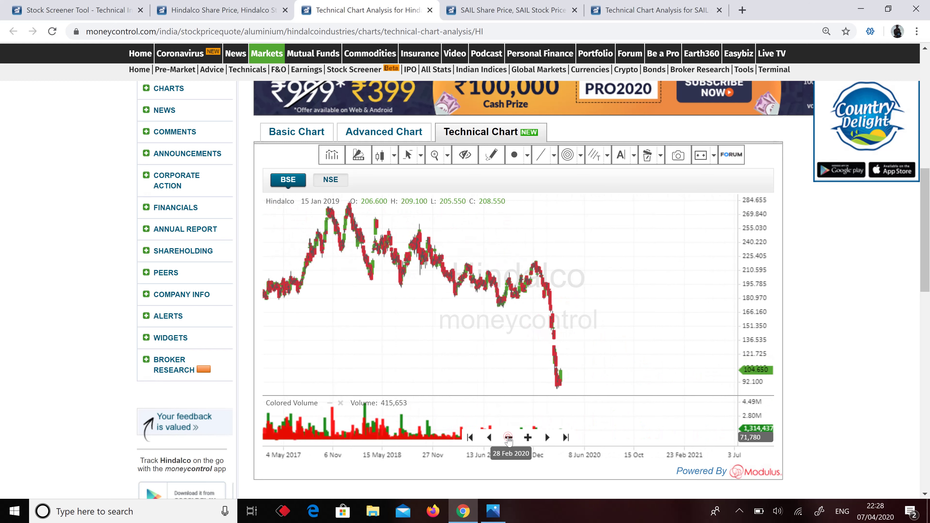
left_click(508, 438)
left_click(509, 437)
left_click(509, 437)
left_click(509, 437)
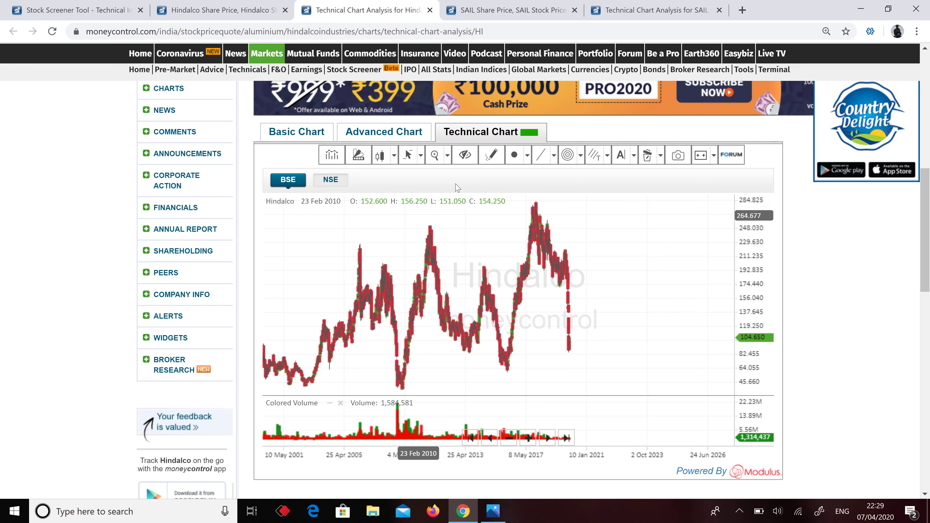
Draw a line segment across the price peaks, from the 2006 high to the chart's highest peak at about 284
left_click(554, 155)
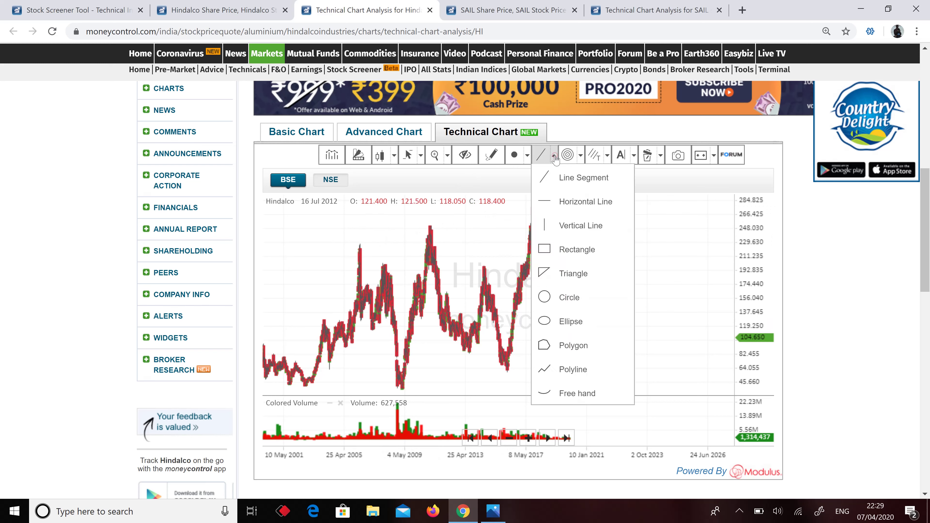
left_click(562, 181)
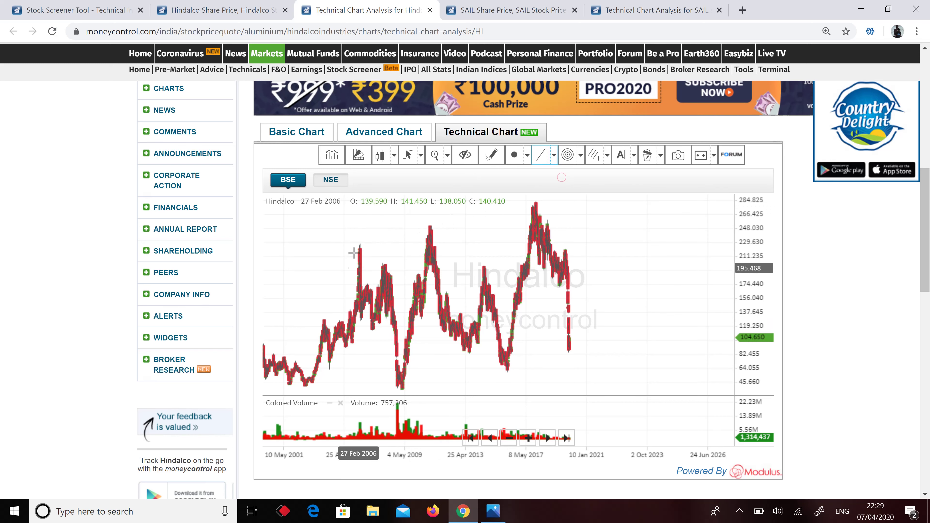
left_click(357, 245)
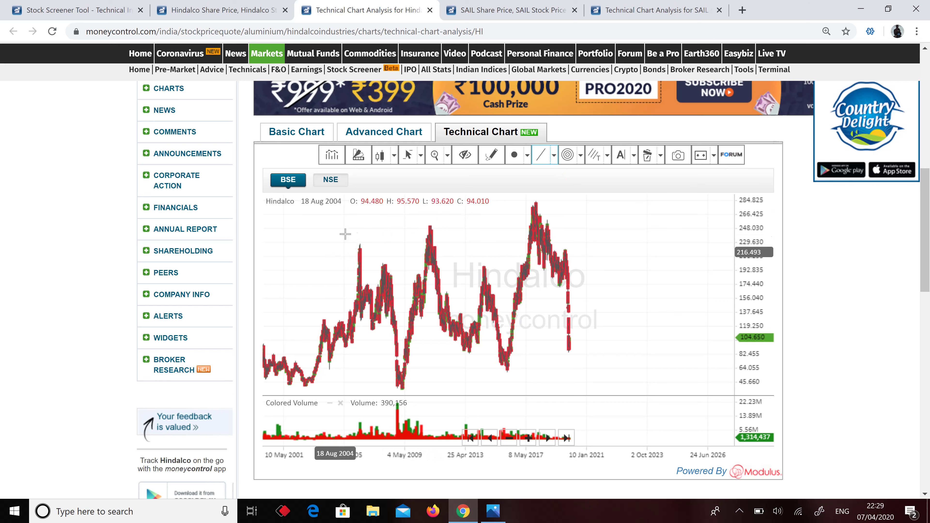
left_click(468, 212)
left_click(533, 201)
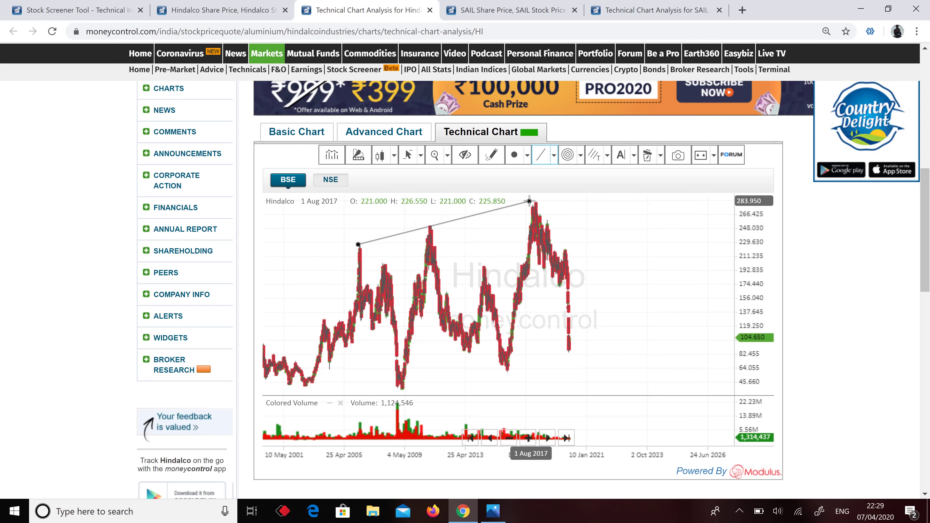
Draw a second line segment along the price lows, from the low around 2009 past the most recent April 2020 prices
left_click(554, 156)
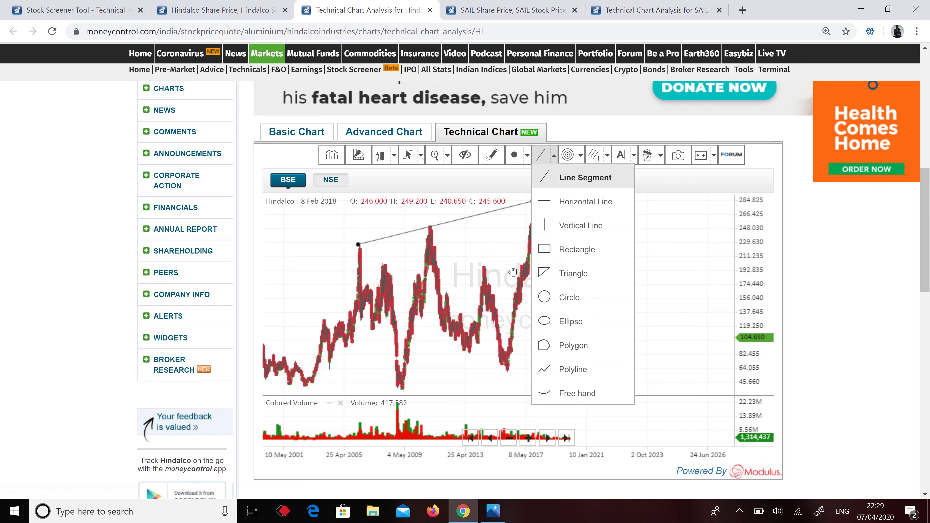
left_click(555, 183)
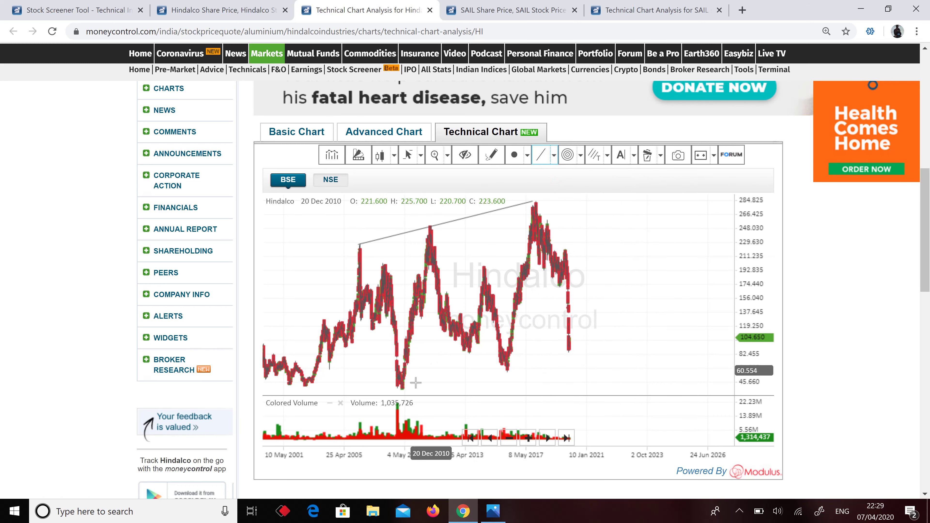
left_click(402, 391)
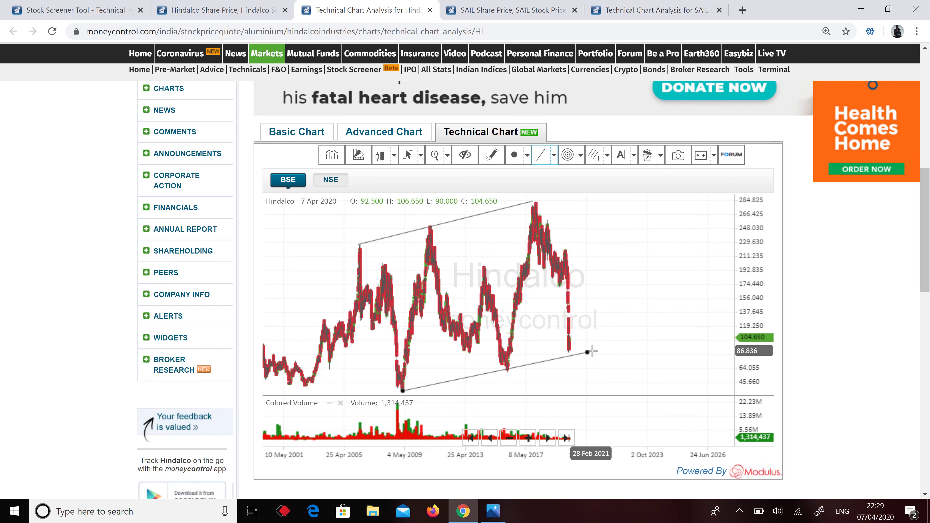
left_click(605, 348)
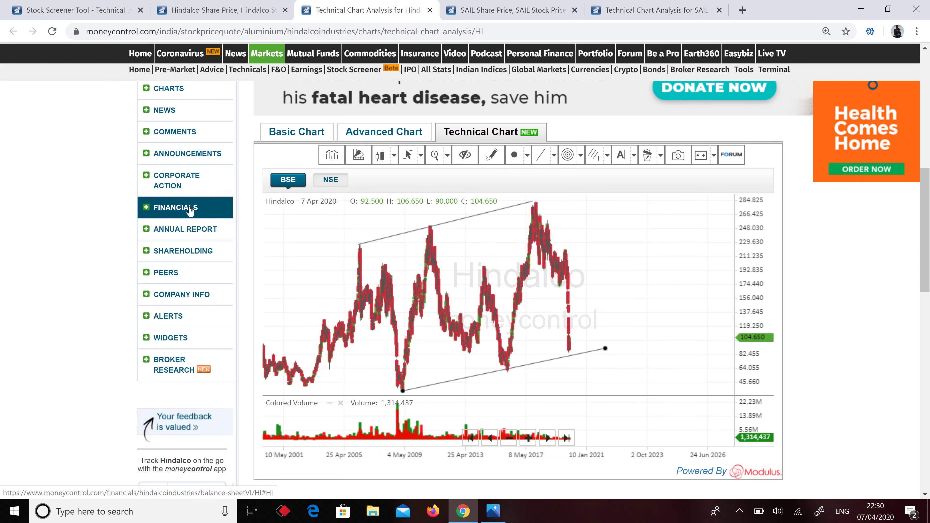
Open Hindalco's dividend history under its corporate actions and examine the effective dates of the 2019 and 2018 dividends
left_click(177, 186)
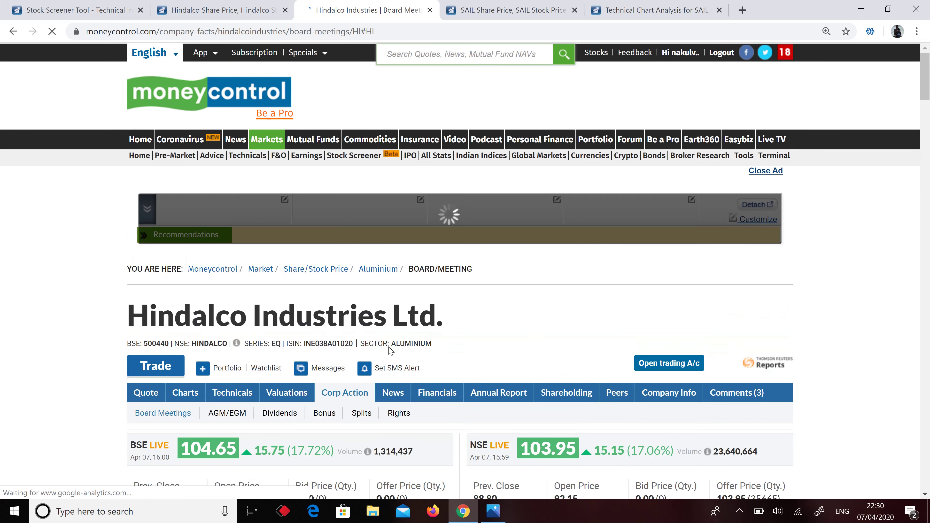
scroll(389, 351, "down", 5)
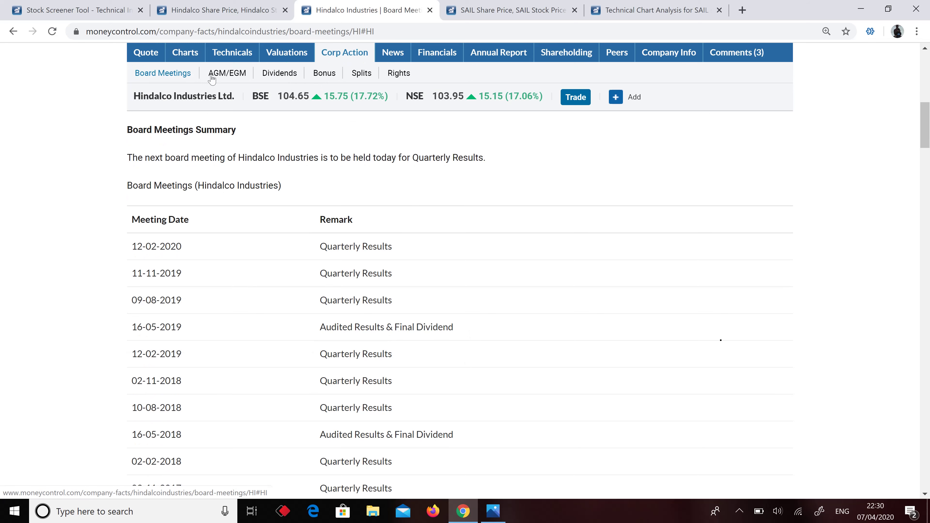
left_click(275, 80)
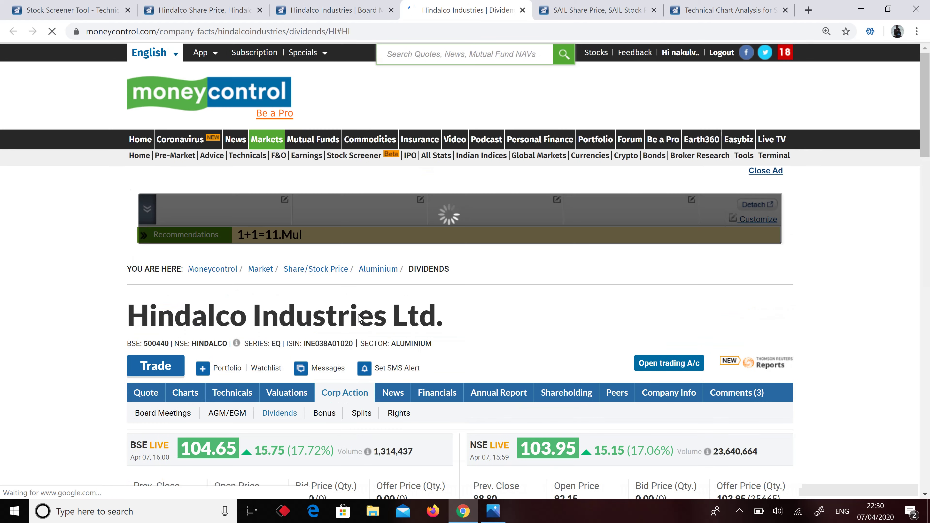
scroll(360, 318, "down", 6)
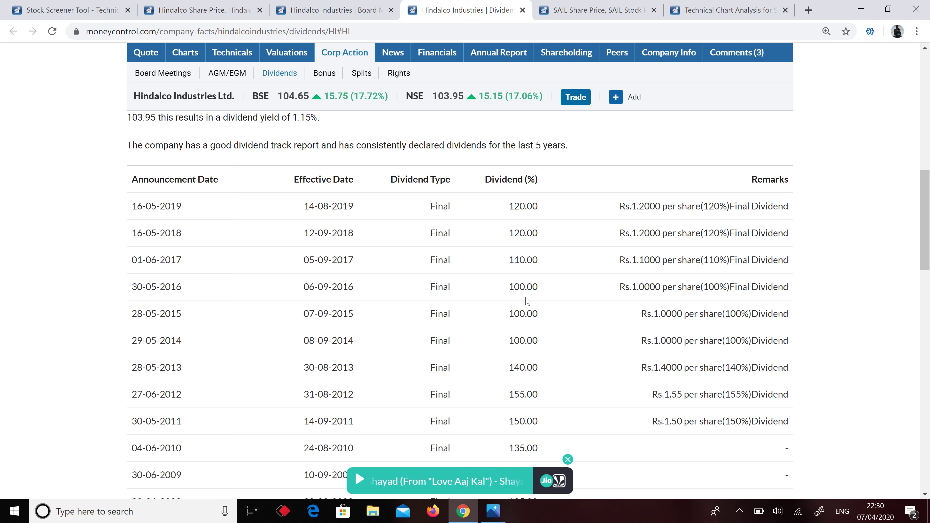
left_click(570, 461)
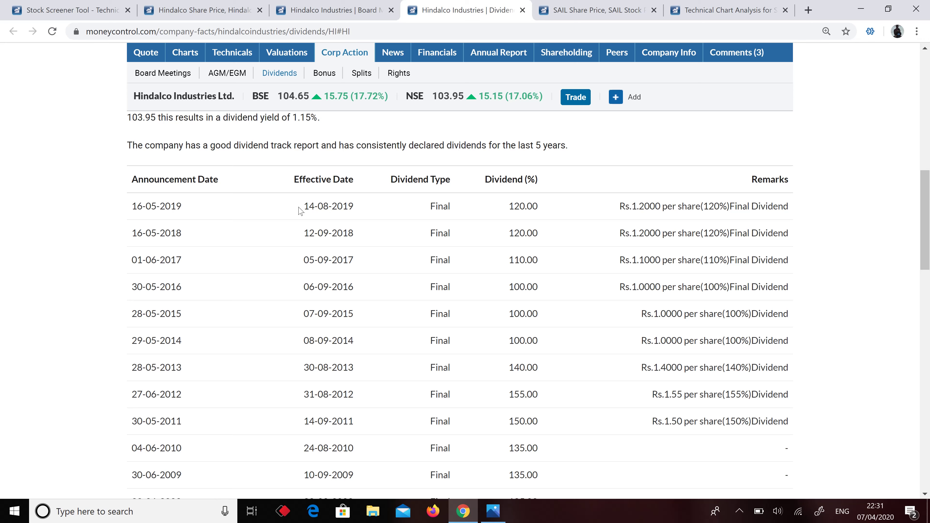
left_click_drag(298, 208, 337, 236)
left_click(338, 236)
Return to the stock screener results and open the stock page of National Aluminium Company from the list sorted by P/BV
left_click(93, 5)
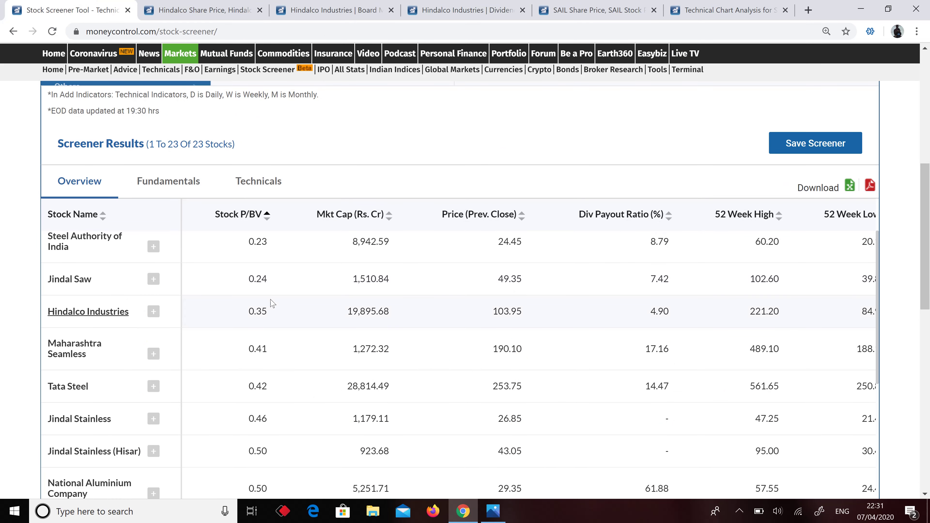
scroll(272, 303, "up", 2)
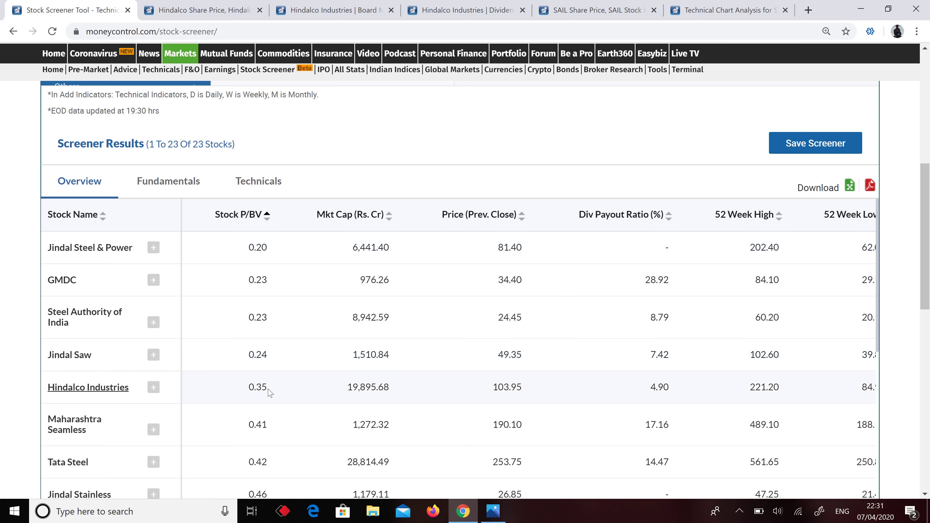
scroll(270, 394, "down", 3)
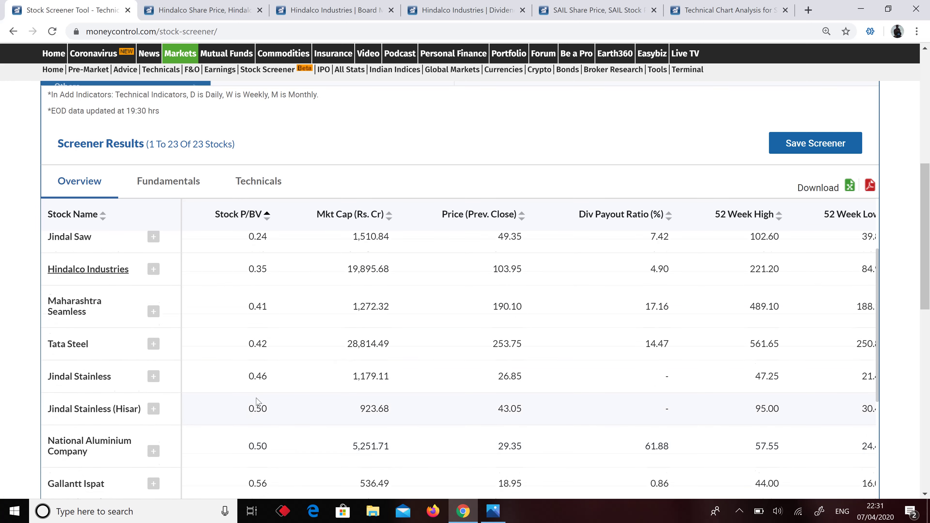
scroll(258, 402, "down", 2)
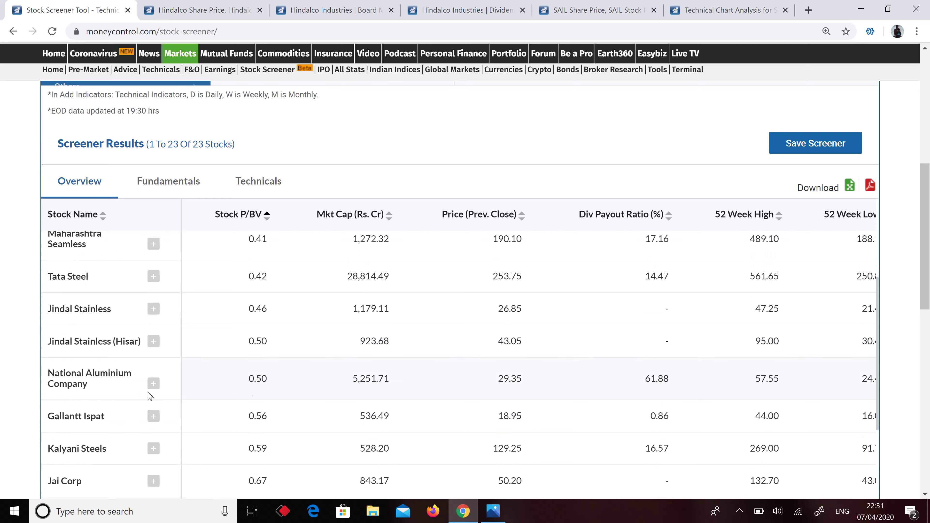
left_click(81, 383)
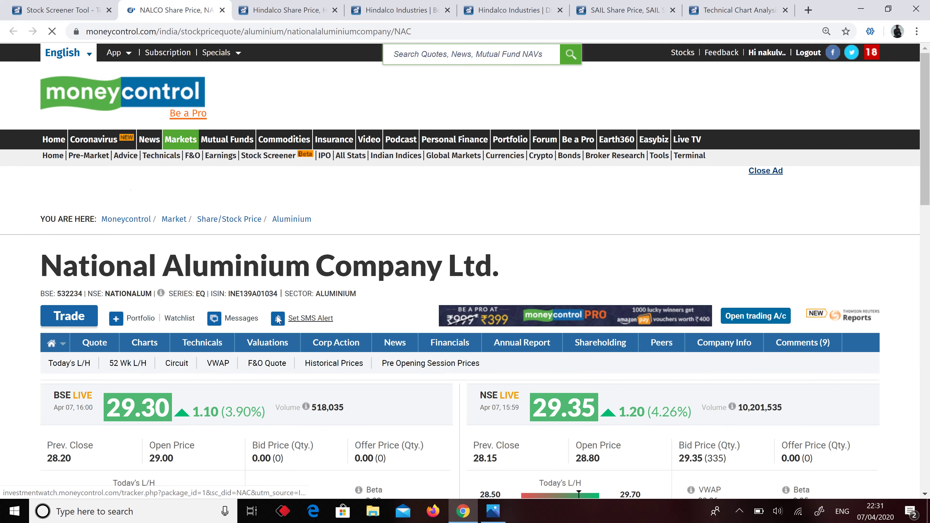
Open the technical chart for National Aluminium Company from its charts section and dismiss the stock-alert sign-up popup
scroll(381, 311, "down", 3)
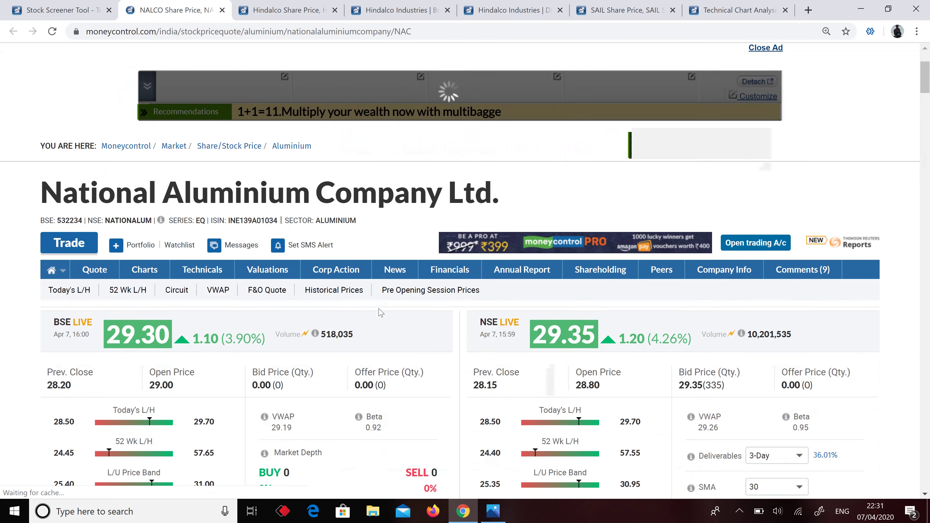
scroll(380, 312, "down", 10)
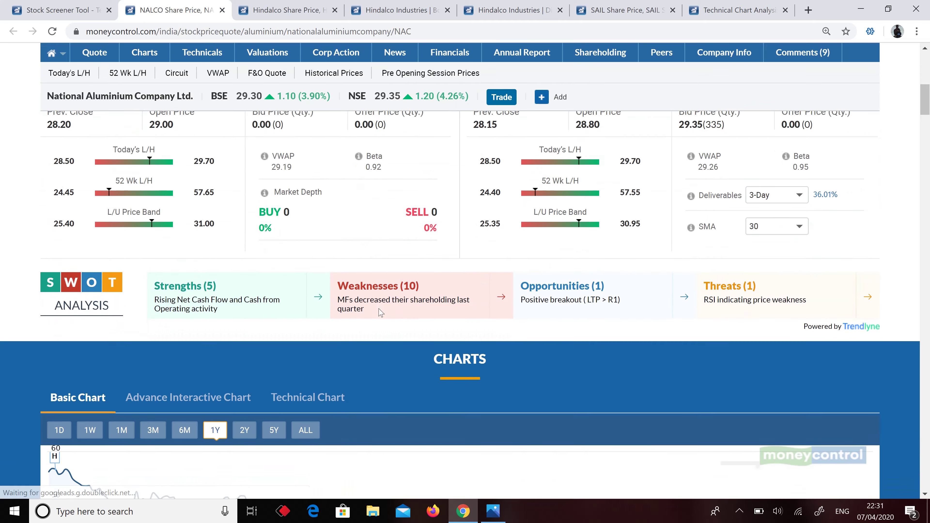
scroll(380, 312, "down", 3)
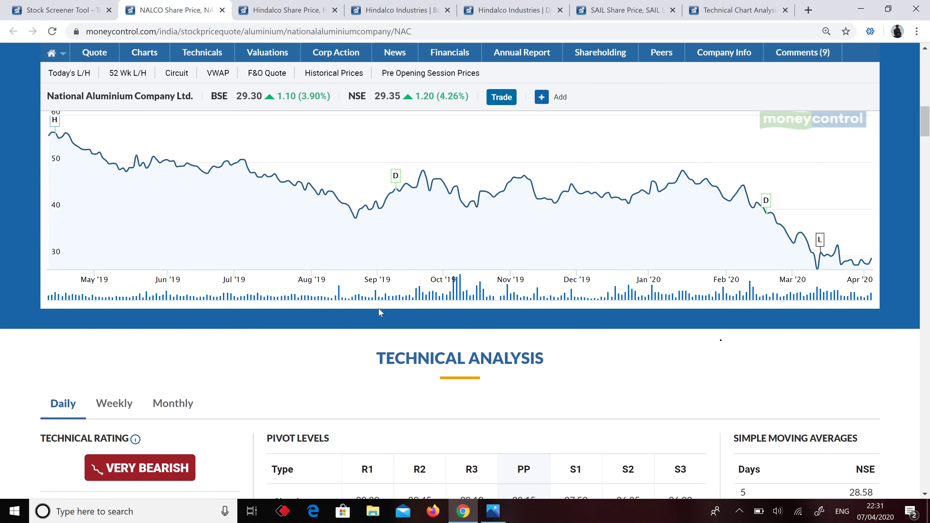
scroll(381, 312, "up", 1)
scroll(381, 312, "up", 1)
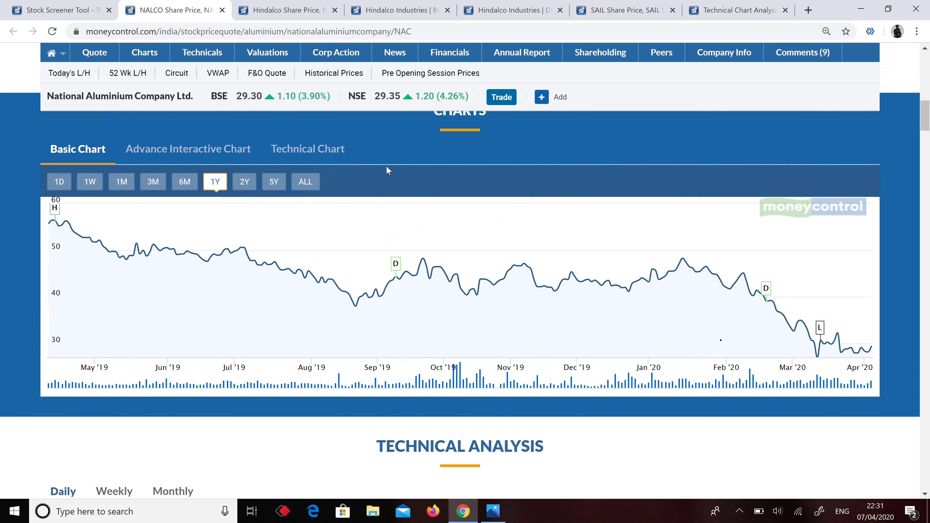
left_click(325, 151)
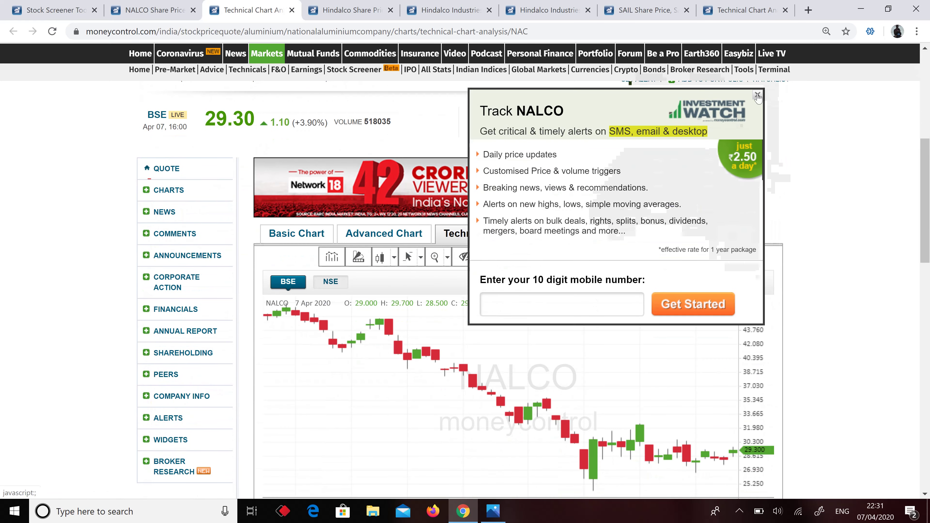
left_click(758, 96)
scroll(736, 302, "down", 3)
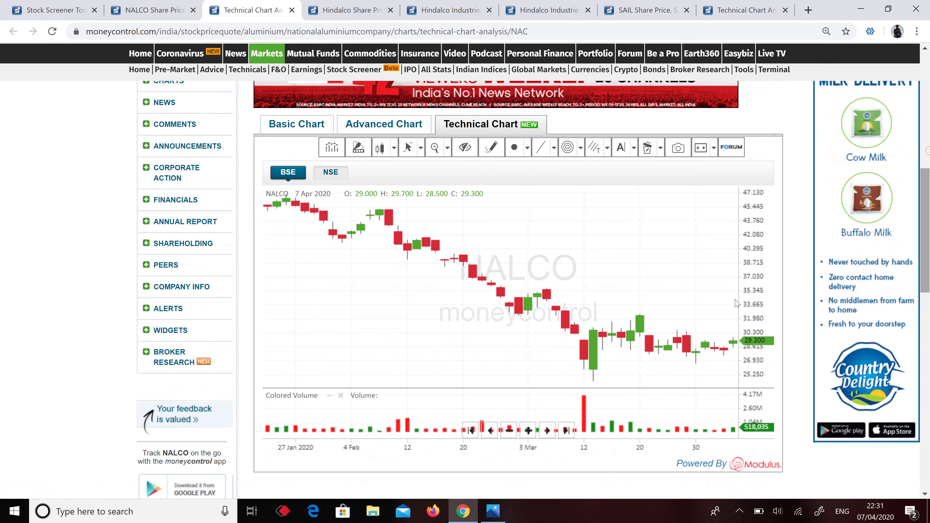
Extend the NALCO candlestick chart to cover 2001 to 2020 and draw a horizontal line along the price lows reached since 2013
left_click(508, 430)
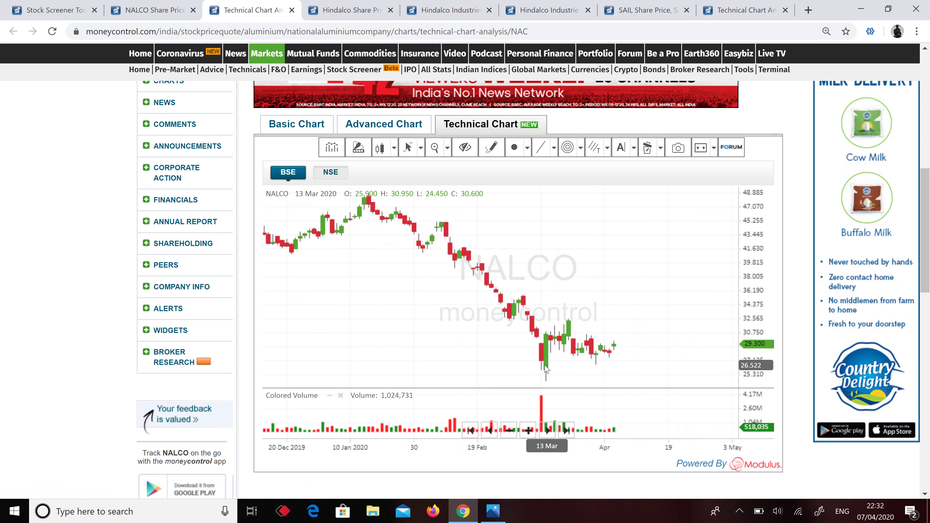
left_click(509, 430)
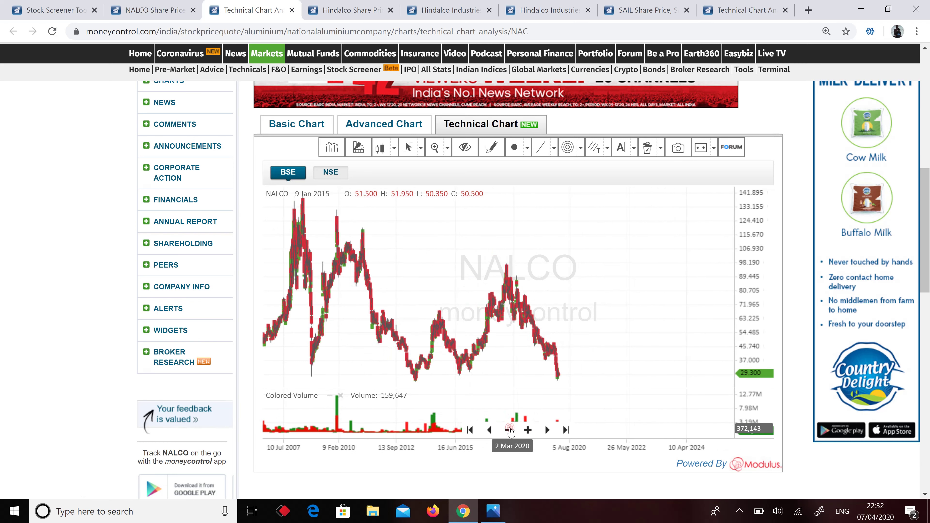
left_click(509, 431)
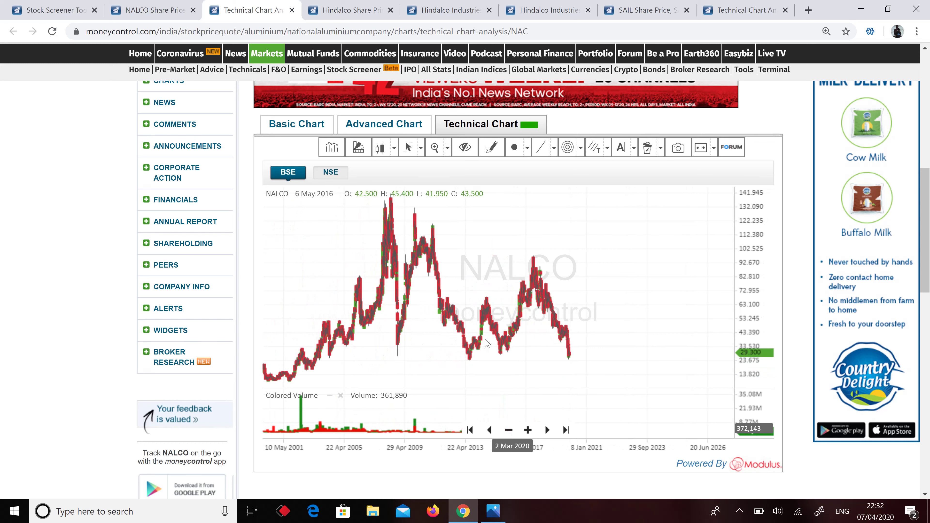
left_click(555, 154)
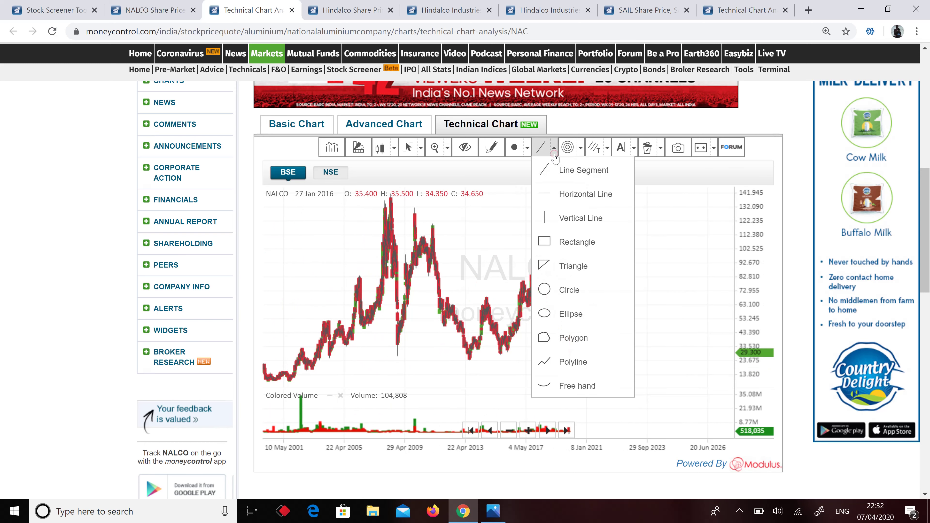
left_click(567, 194)
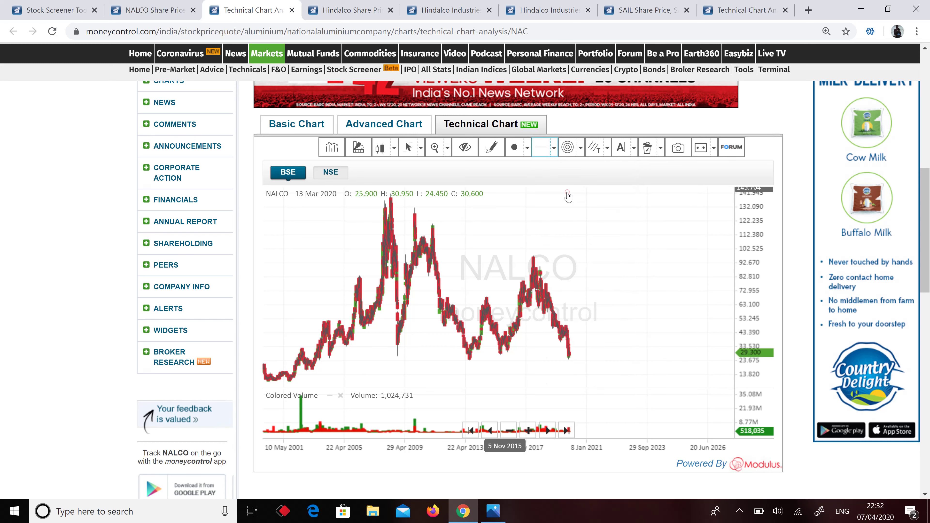
left_click(439, 360)
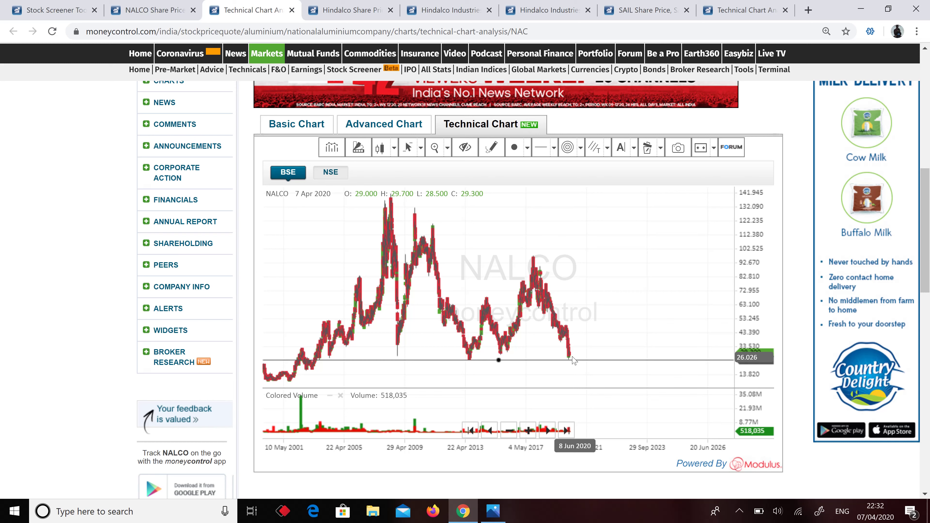
Open the dividend history of National Aluminium Company from its corporate actions and bring the dividend table into view
left_click(179, 172)
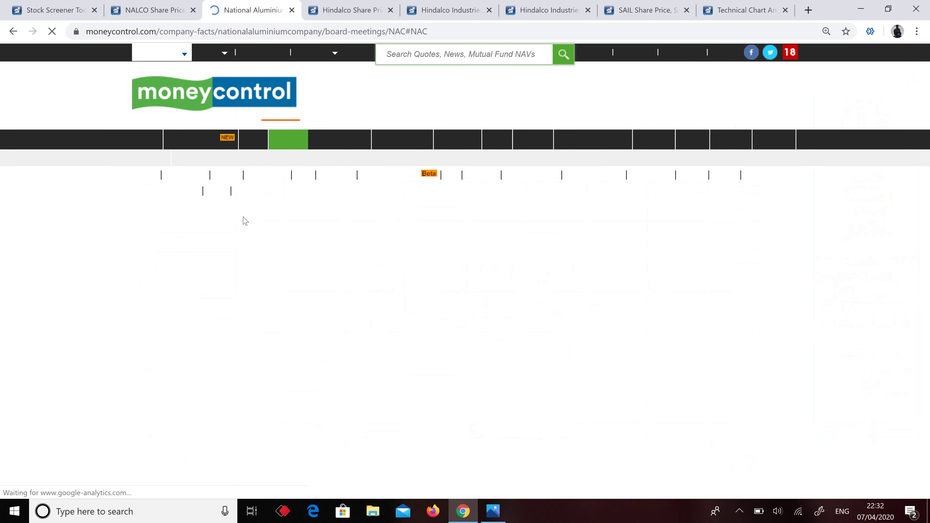
scroll(242, 216, "down", 9)
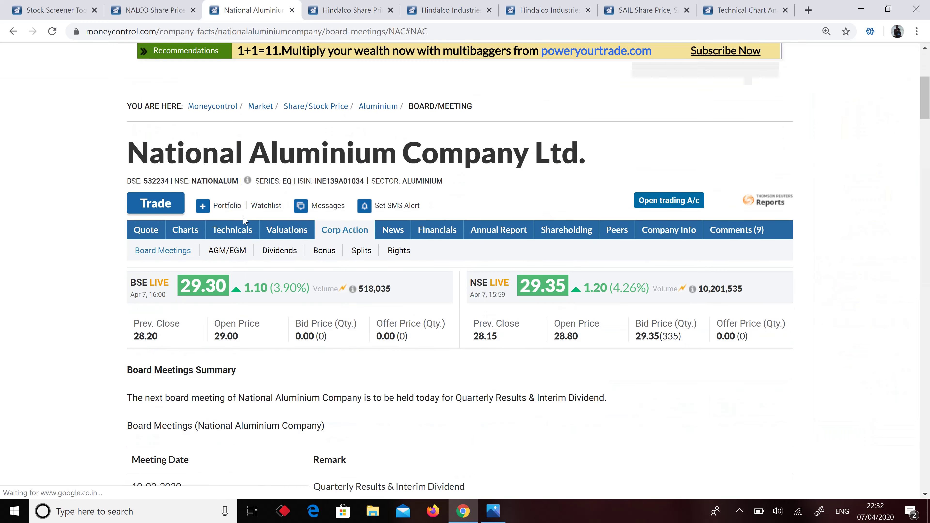
left_click(279, 73)
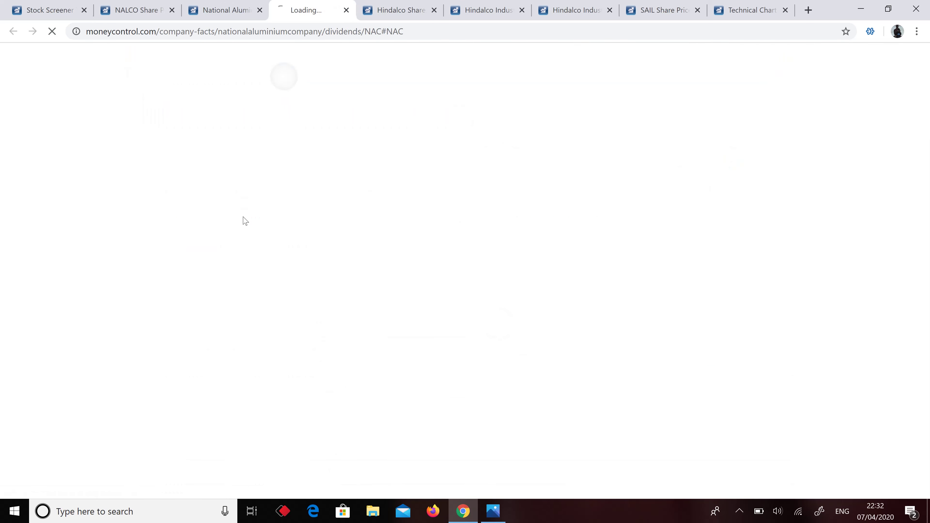
scroll(244, 220, "down", 9)
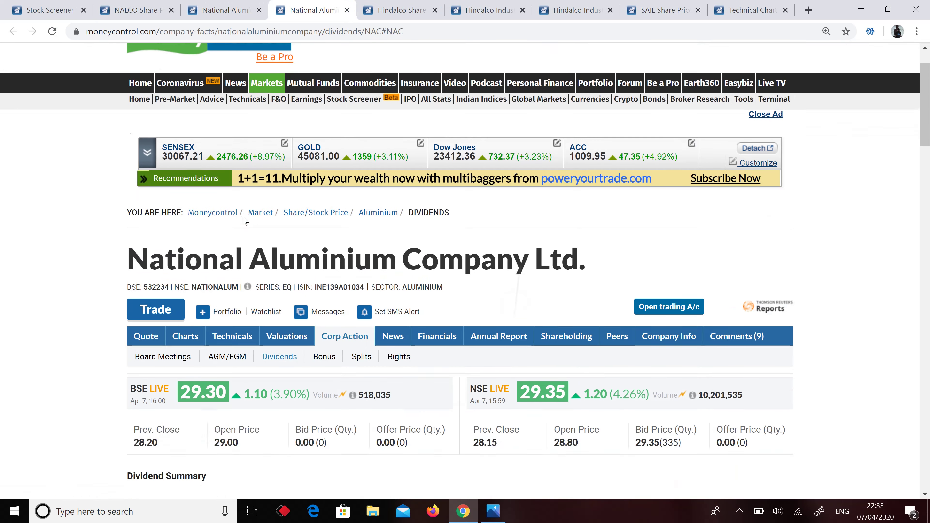
scroll(244, 220, "down", 1)
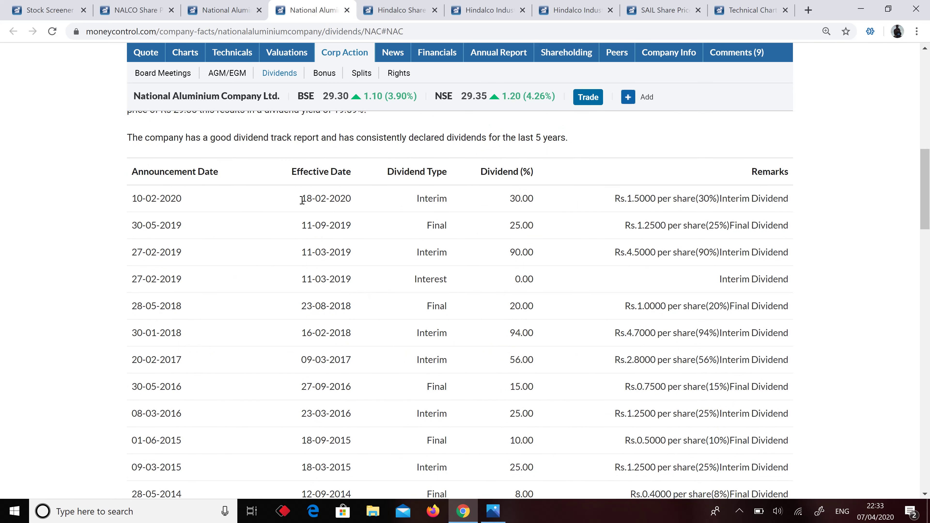
Examine the effective and announcement dates of NALCO's interim and final dividends from 2016 to 2020 for a yearly pattern
left_click_drag(301, 200, 354, 201)
left_click(356, 202)
left_click_drag(300, 333, 340, 333)
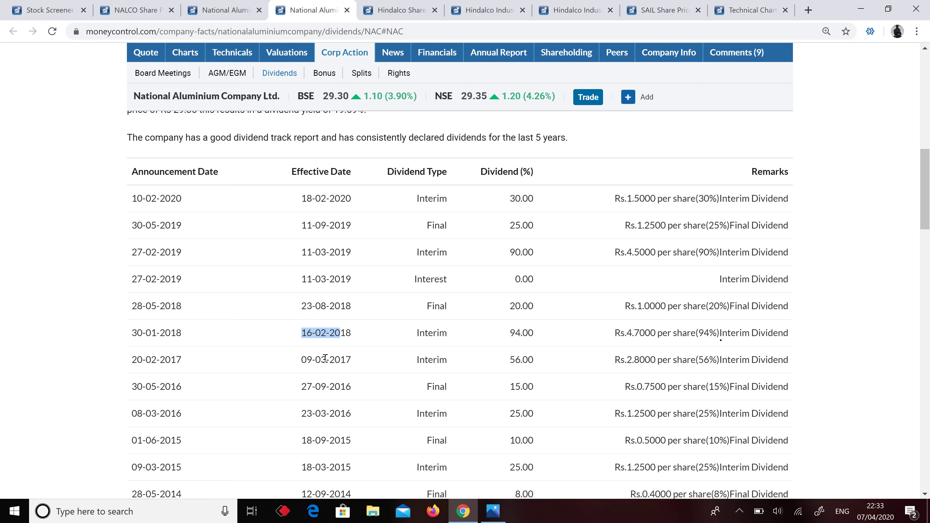
left_click_drag(302, 360, 335, 359)
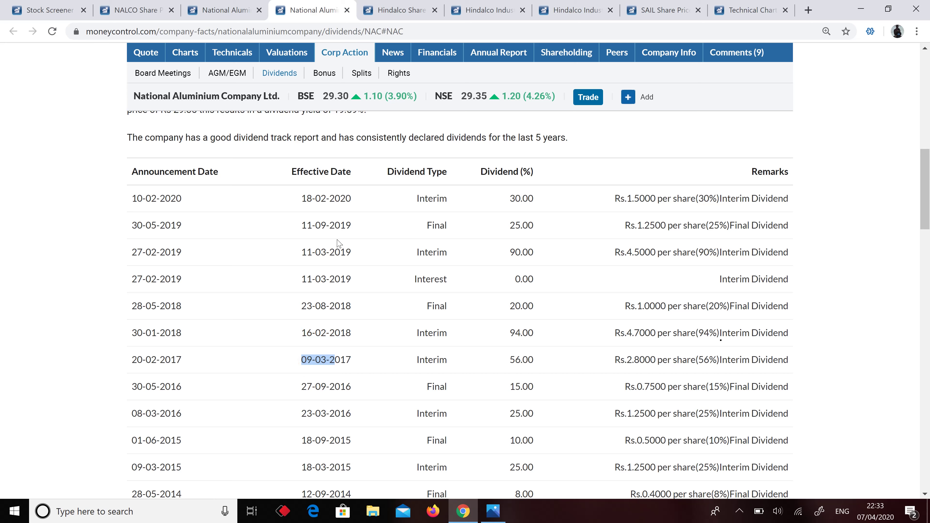
left_click_drag(303, 201, 347, 201)
left_click(347, 203)
left_click_drag(300, 226, 341, 228)
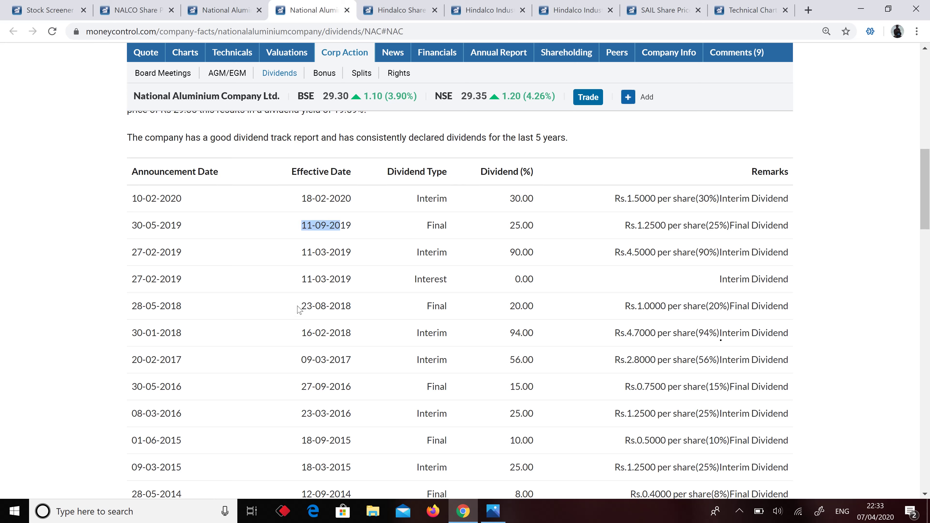
left_click_drag(297, 305, 344, 306)
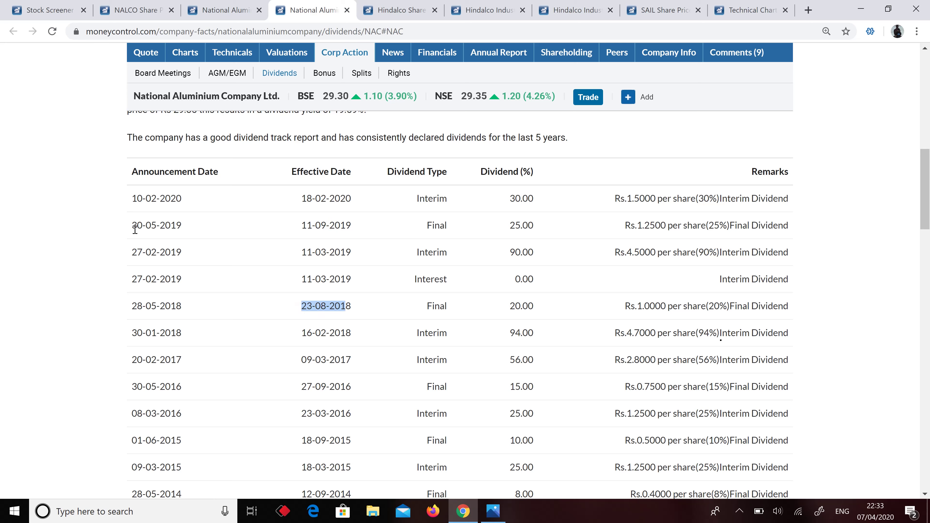
left_click_drag(134, 228, 158, 227)
left_click_drag(136, 308, 173, 308)
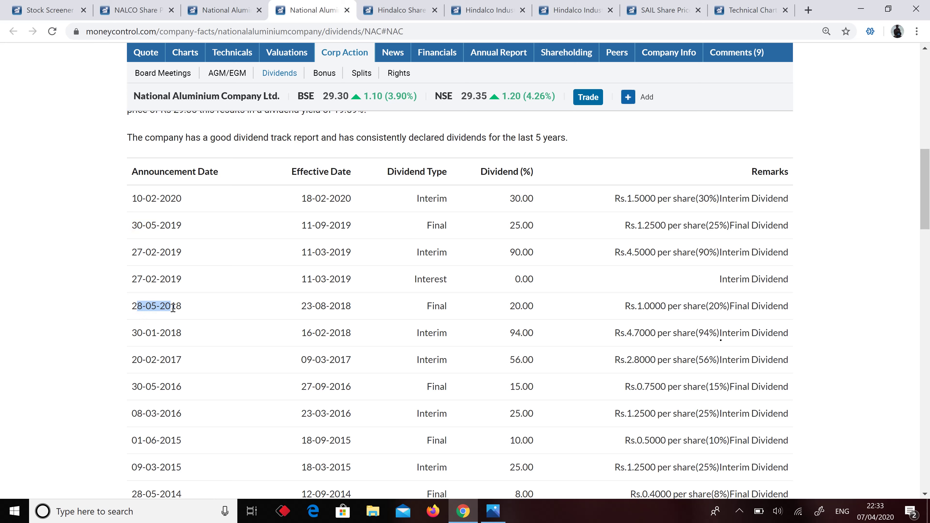
left_click_drag(142, 388, 170, 387)
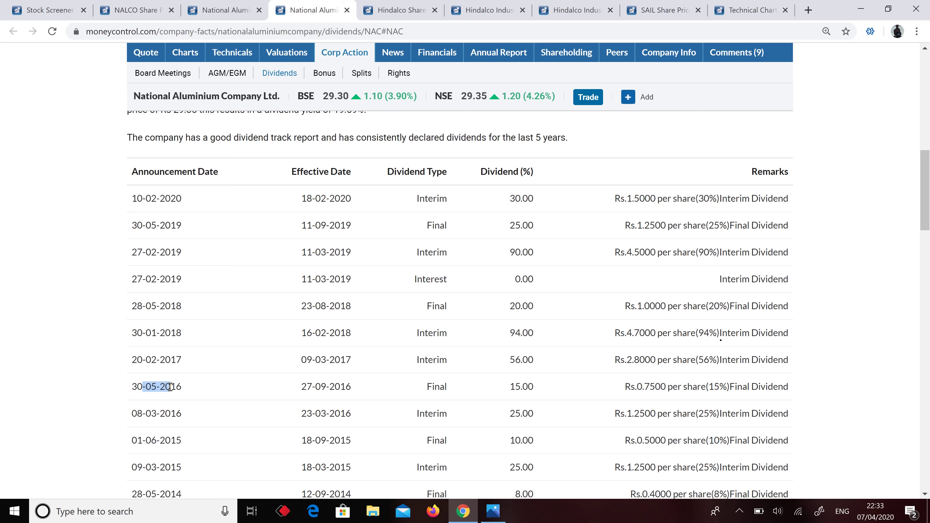
left_click(355, 386)
Open National Aluminium Company's financials and bring its standalone balance sheet for March 2015 to March 2019 into view
scroll(355, 387, "up", 5)
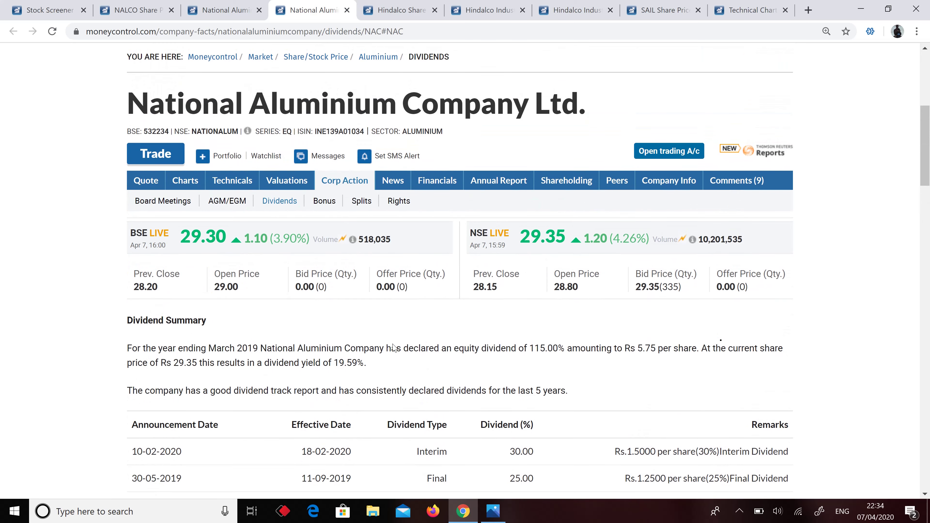
left_click(442, 186)
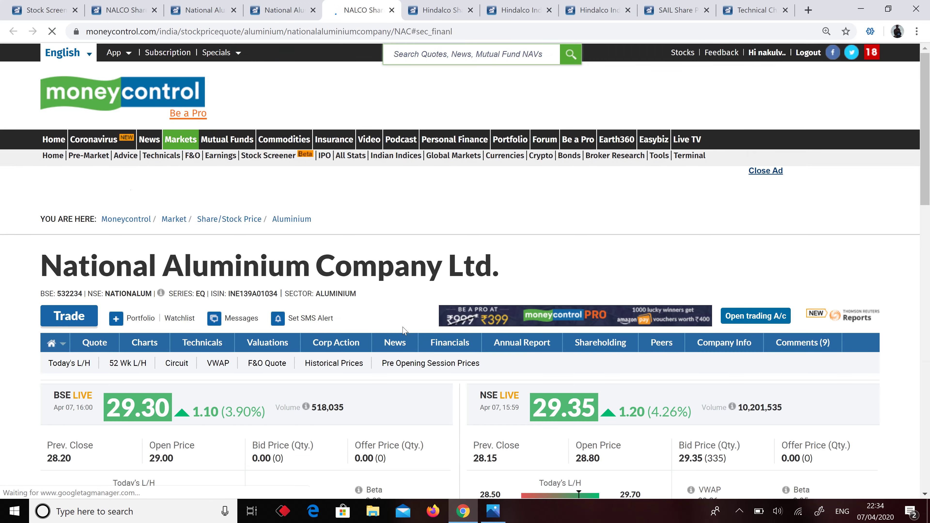
scroll(404, 331, "down", 2)
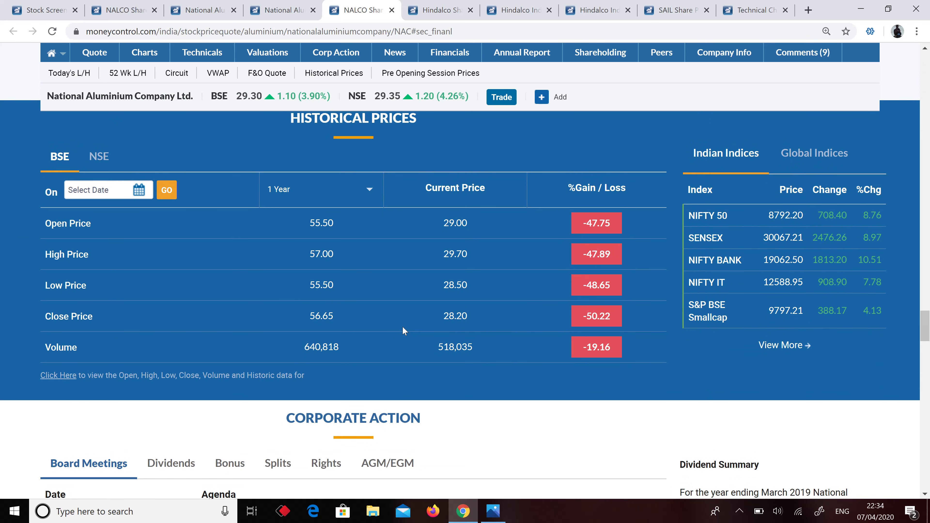
scroll(404, 330, "down", 5)
scroll(404, 331, "up", 10)
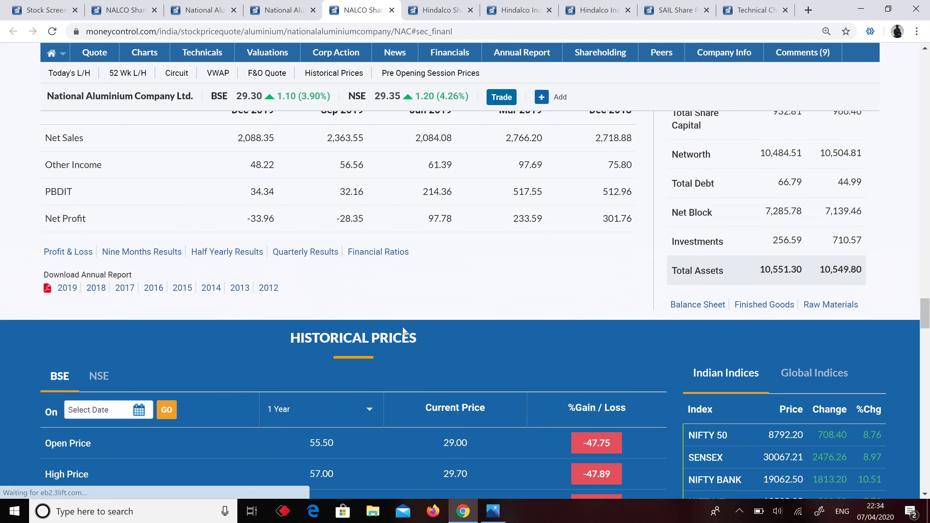
left_click(689, 306)
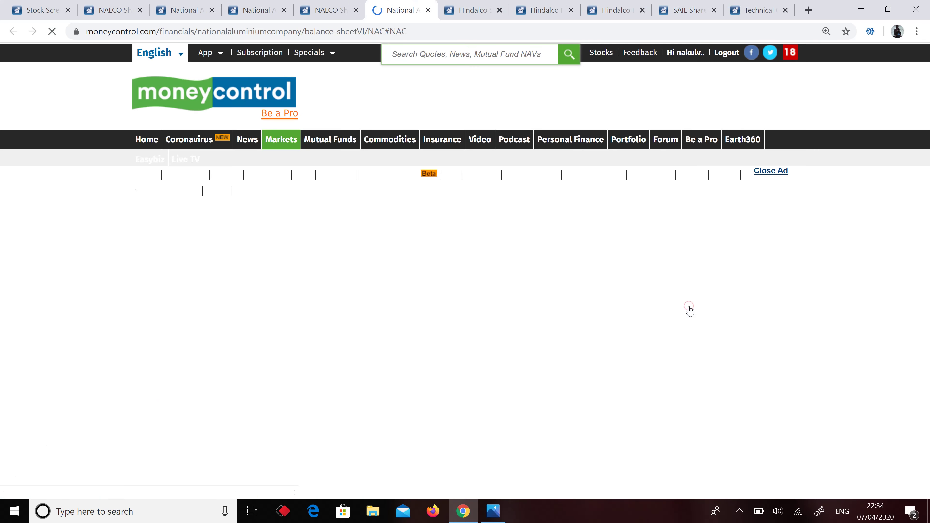
scroll(519, 347, "down", 8)
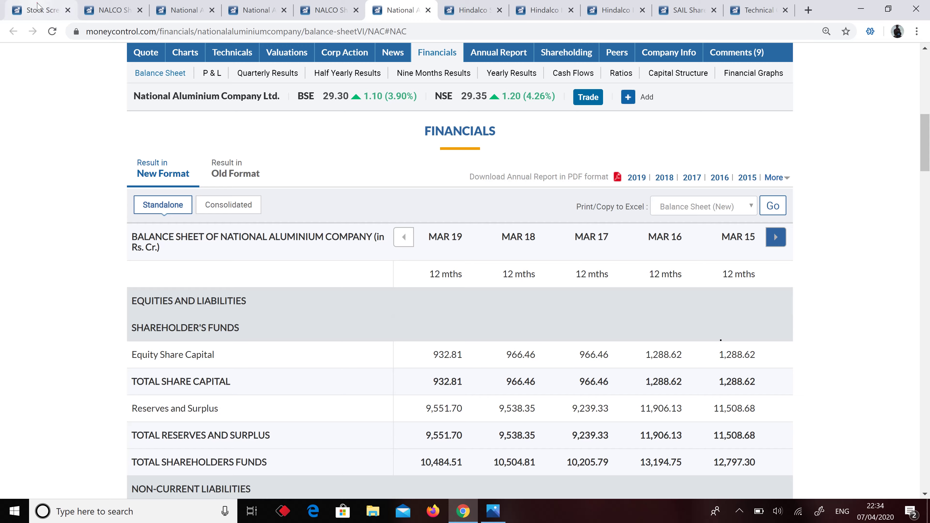
Return to the stock screener and list the Profitability Ratios indicators available for the custom screen
left_click(38, 10)
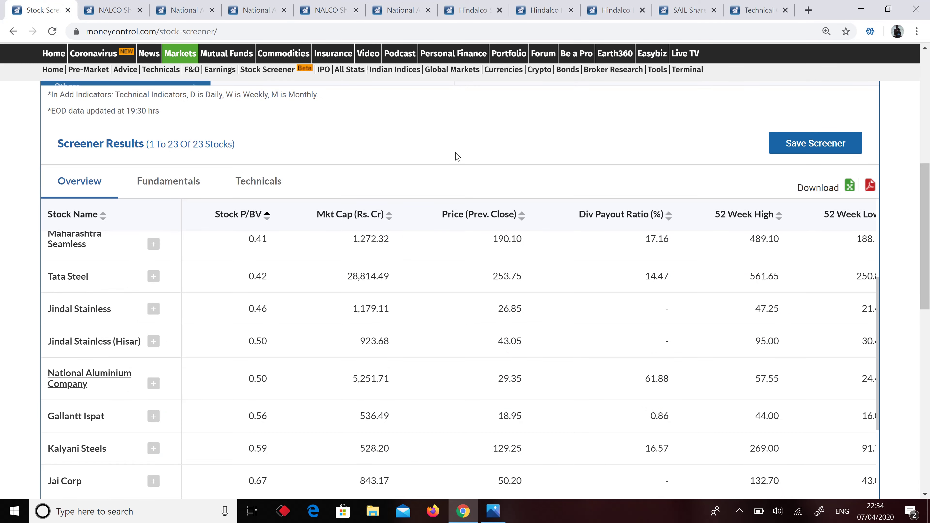
scroll(457, 157, "up", 1)
scroll(457, 157, "up", 1)
scroll(457, 157, "up", 3)
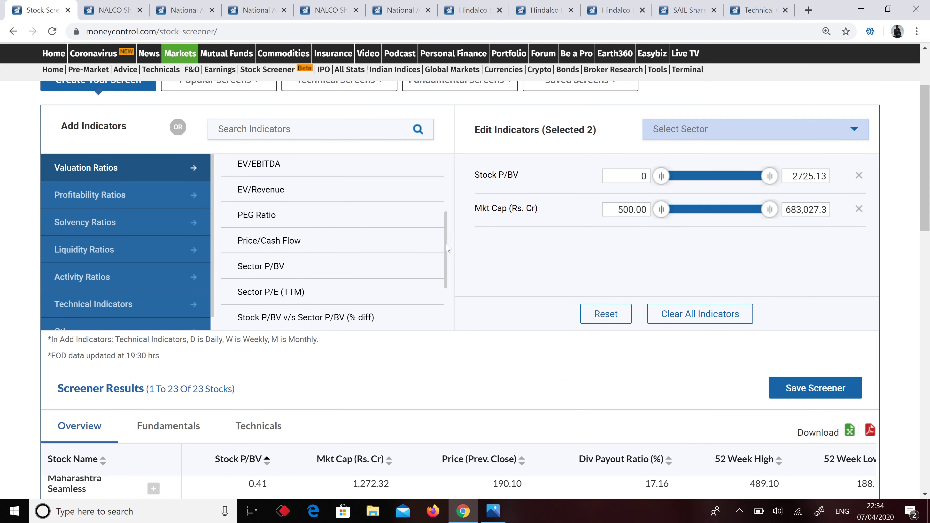
left_click(117, 202)
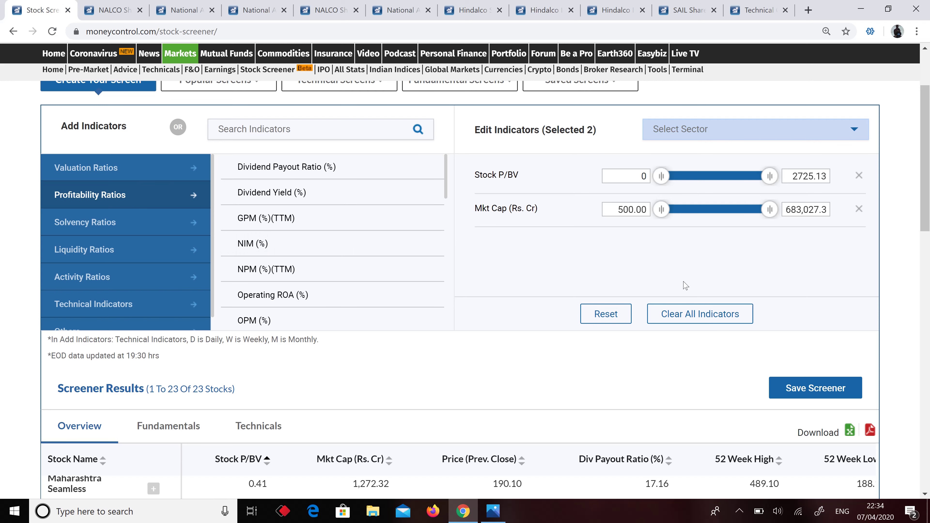
scroll(573, 399, "up", 3)
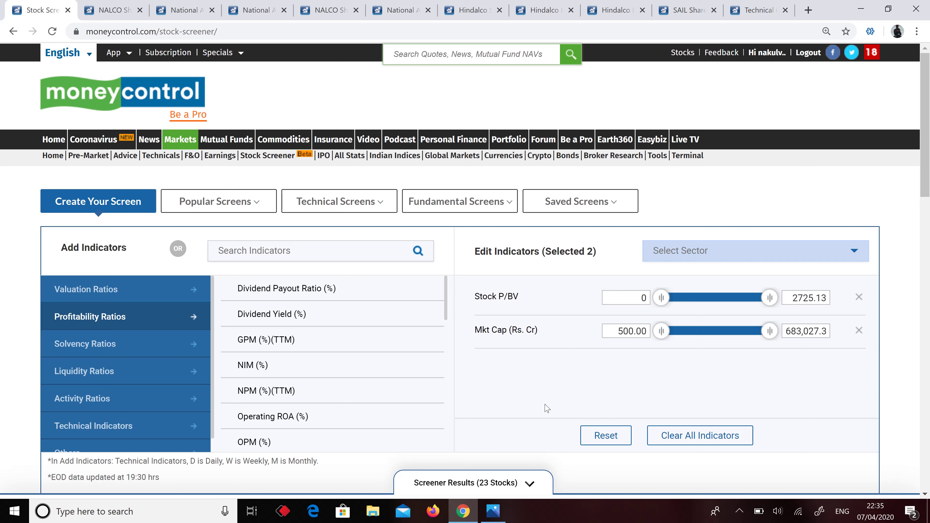
left_click(740, 511)
left_click(752, 462)
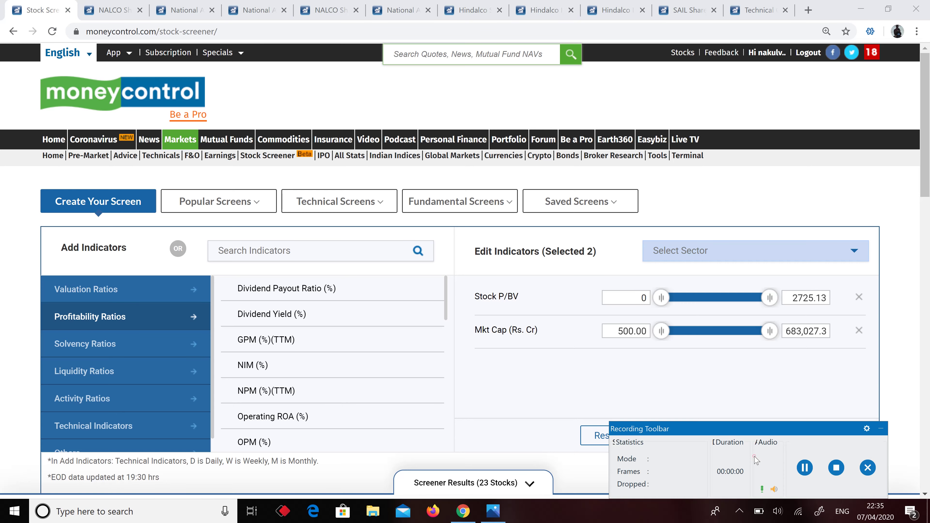